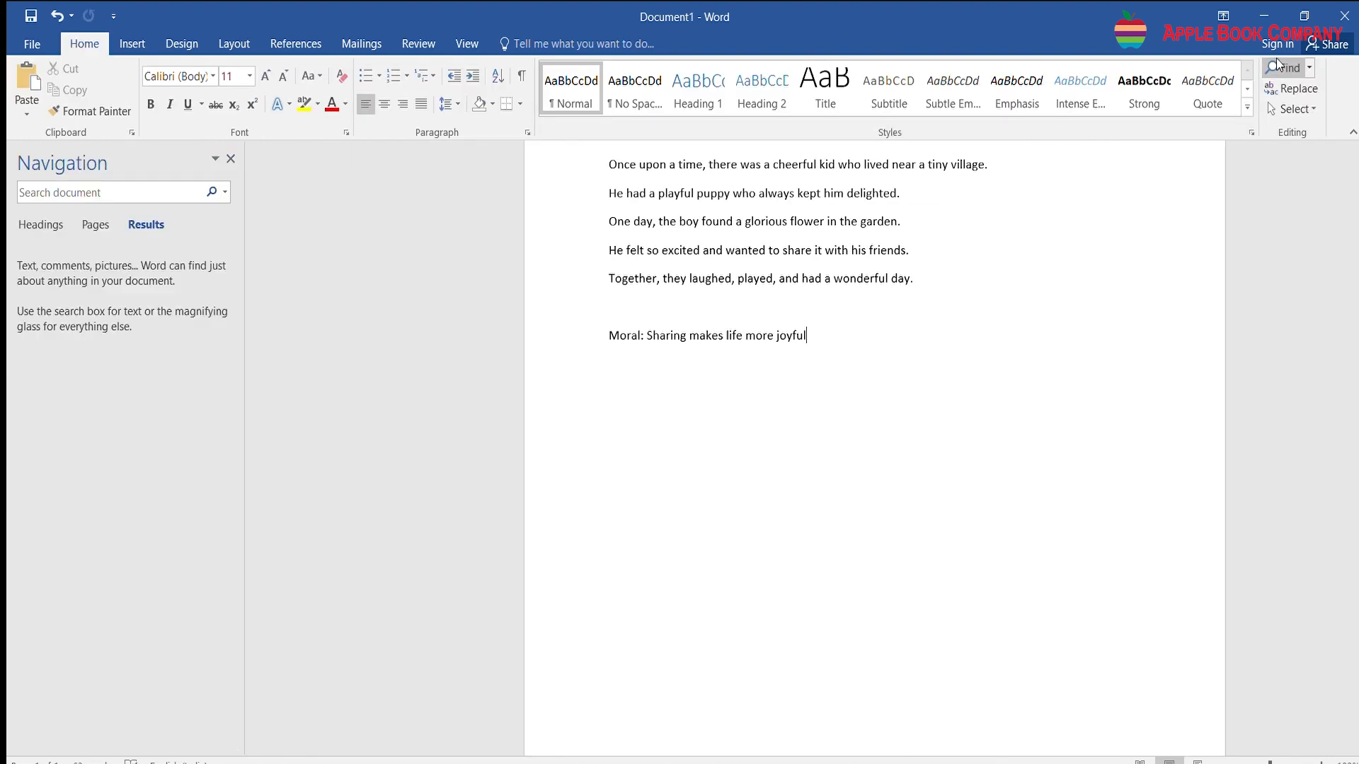
# Step: Search the story for "laughed" and look up the word "kid" in the Thesaurus
pyautogui.write('laughed')
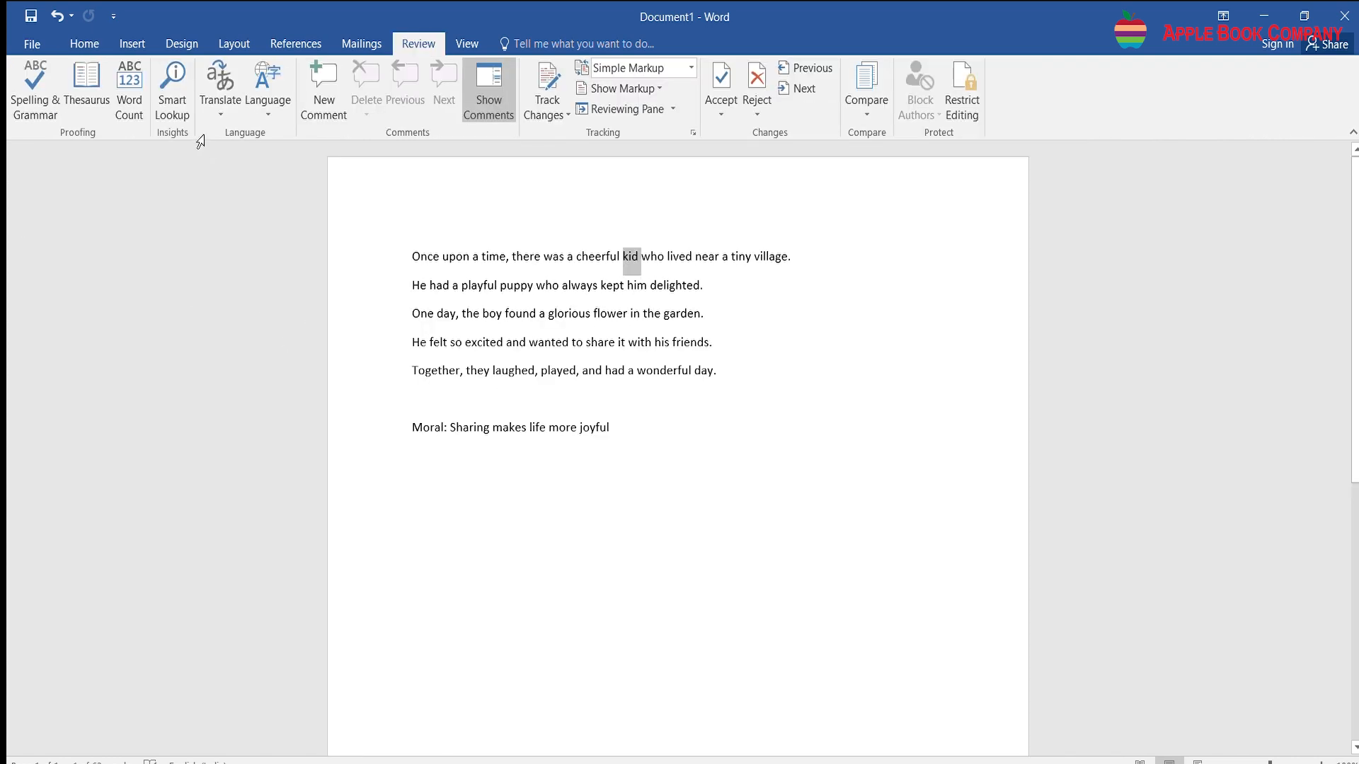
pyautogui.click(76, 70)
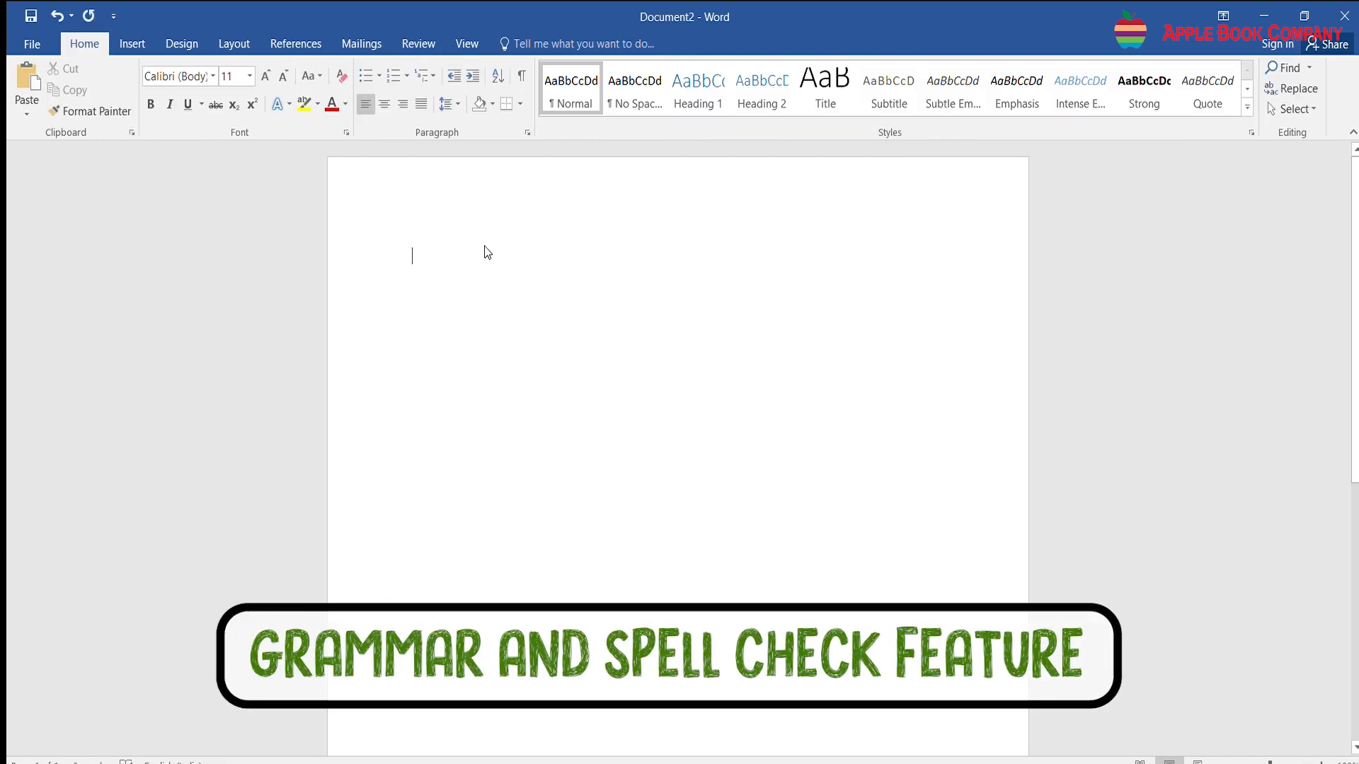
# Step: Write a paragraph beginning "She go to the market every Sunday to buy vegetables and fruits. My favurite thing is to help her carry the bags"
pyautogui.write('She go to the market every Sunday to buy vegetables and fruits. My favurit')
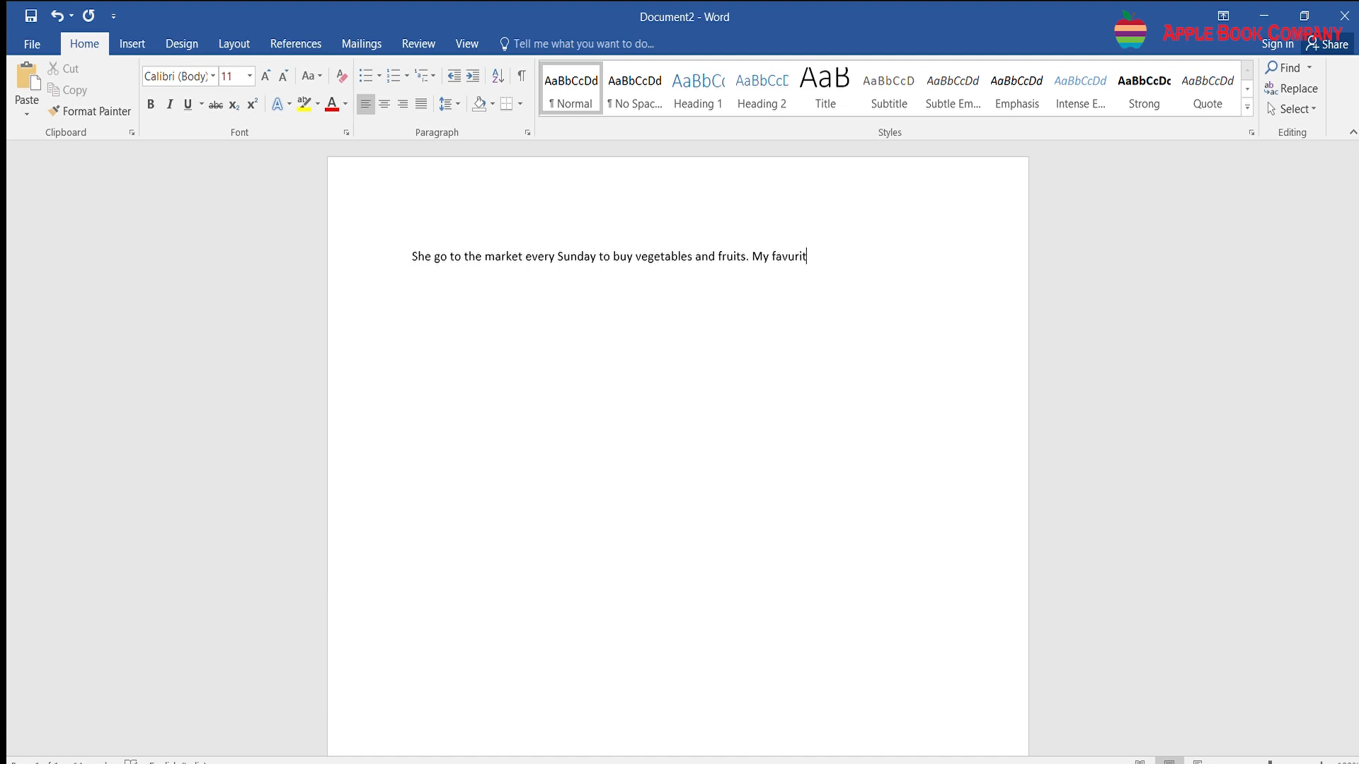
pyautogui.write('e thing is to help her carry the bags and pick the fresh fruits from the store.')
pyautogui.doubleClick(436, 256)
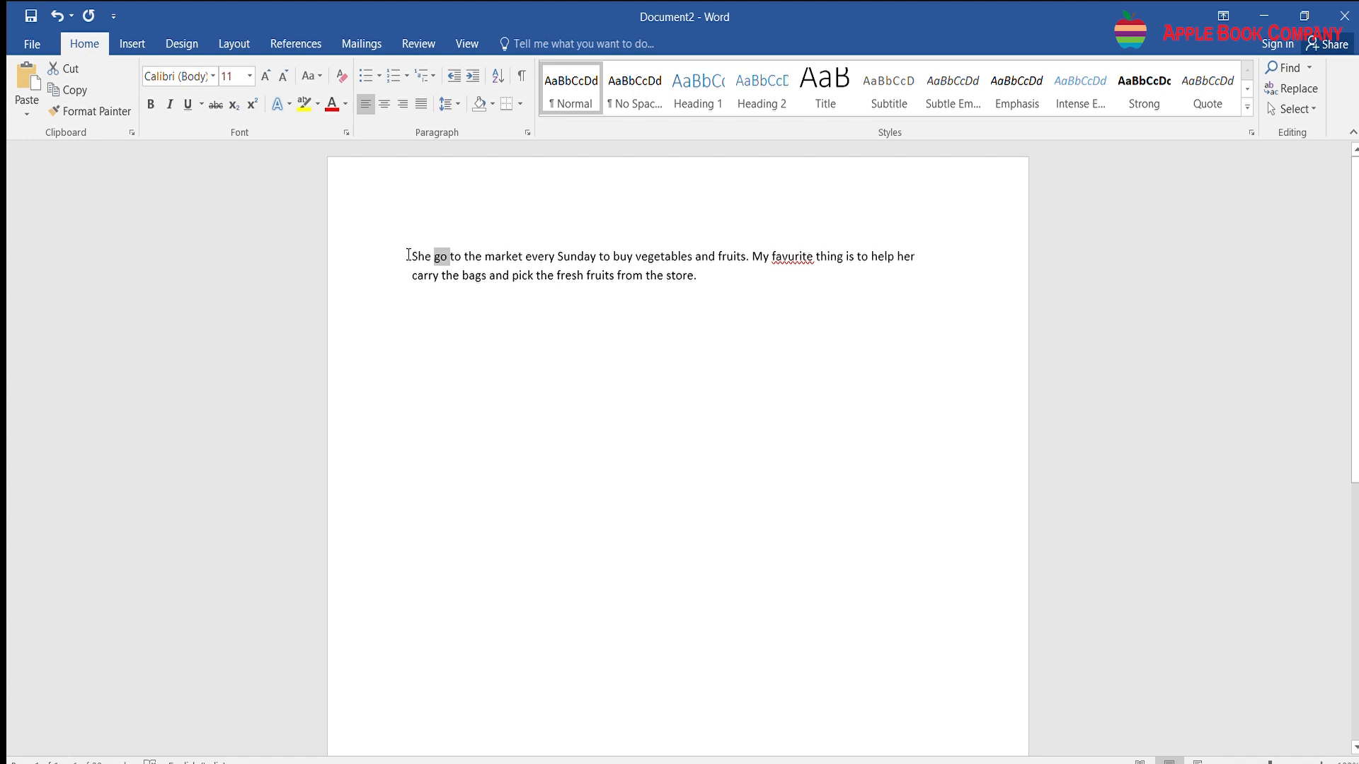
pyautogui.click(414, 255)
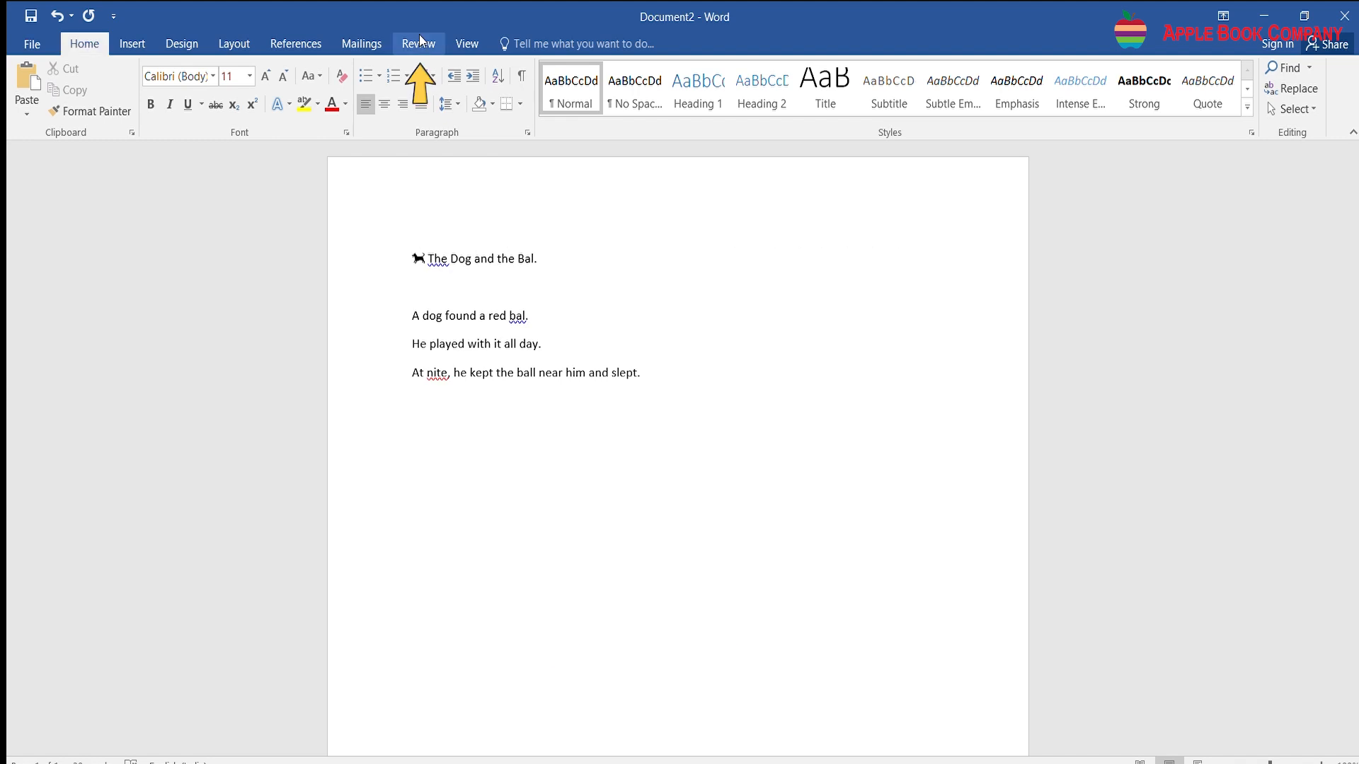
# Step: Run the spelling and grammar check on the dog story, applying the corrections "Ball", "BAL" and "night"
pyautogui.click(419, 43)
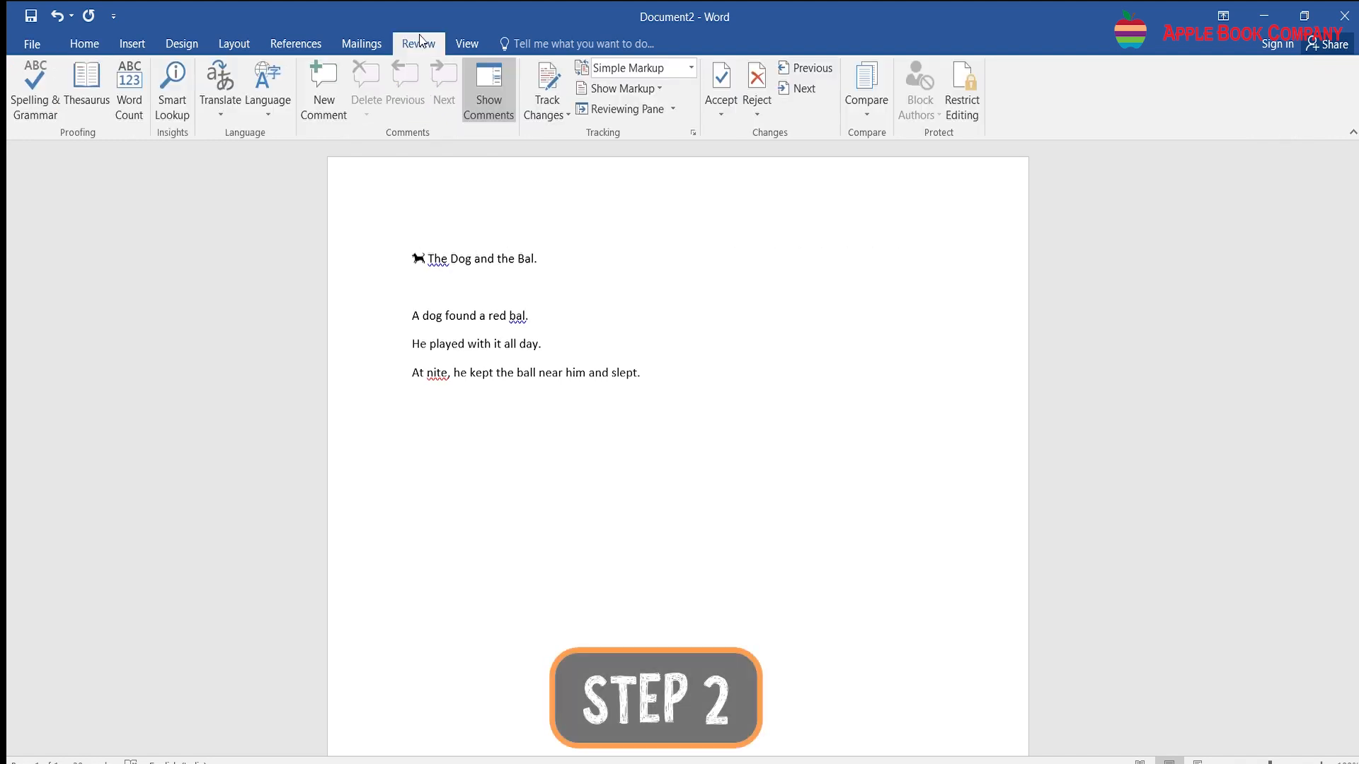
pyautogui.click(27, 102)
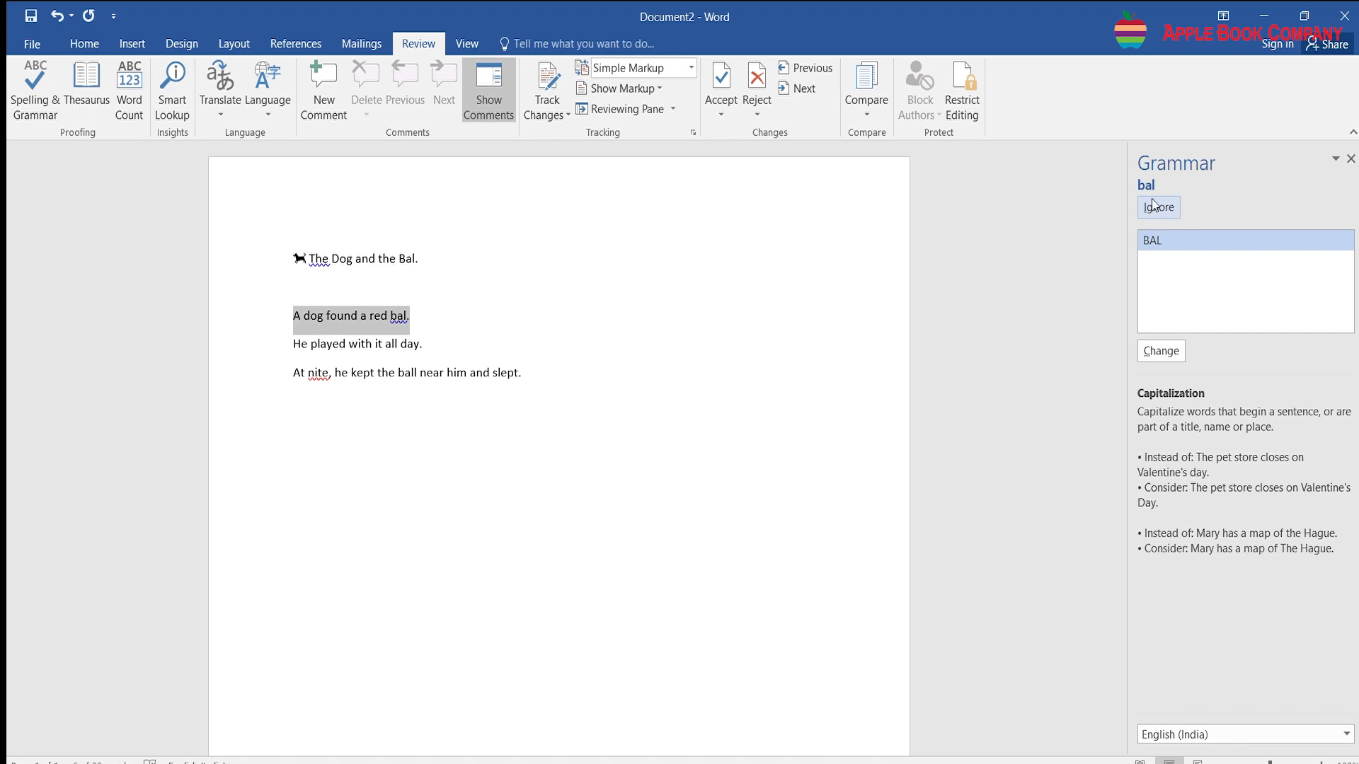
pyautogui.click(1162, 347)
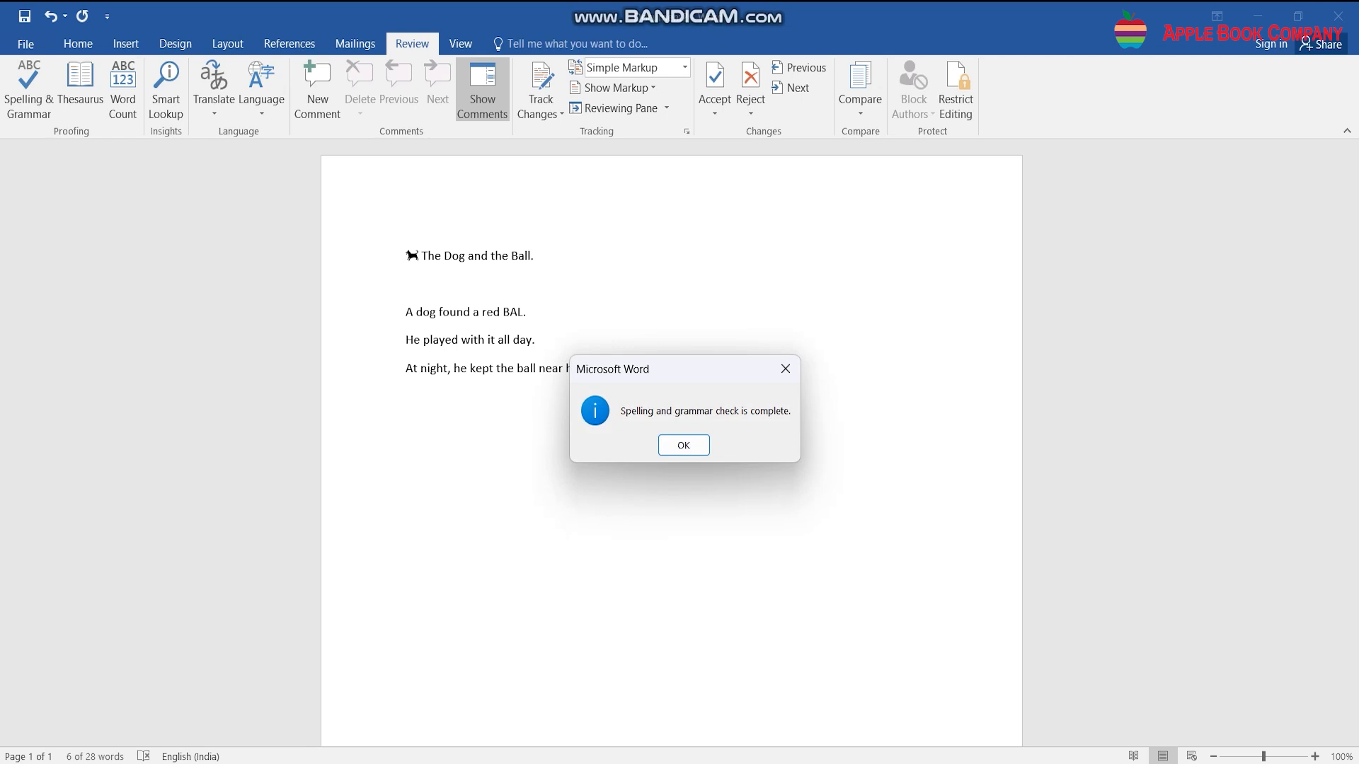
pyautogui.press('Return')
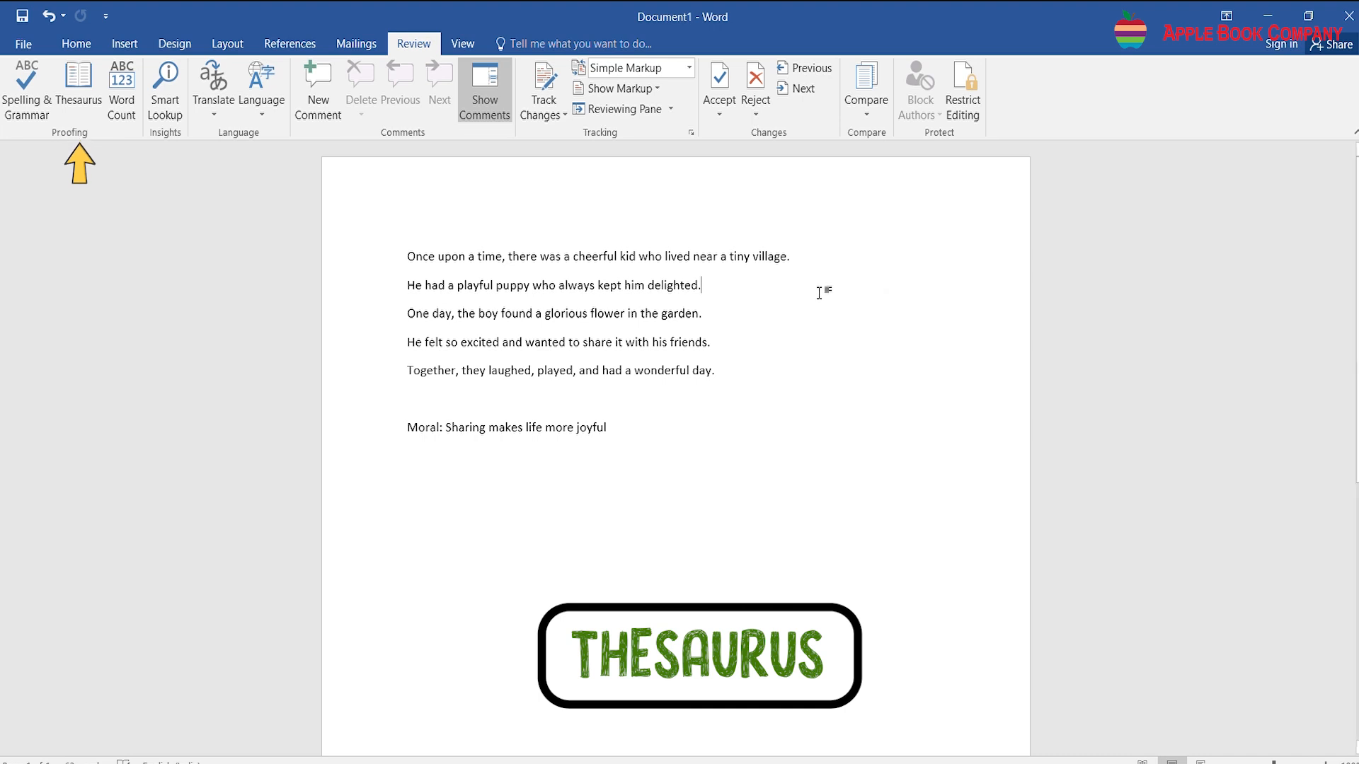
# Step: Look up synonyms for "kid" in the first line of the village story with the Thesaurus
pyautogui.doubleClick(622, 258)
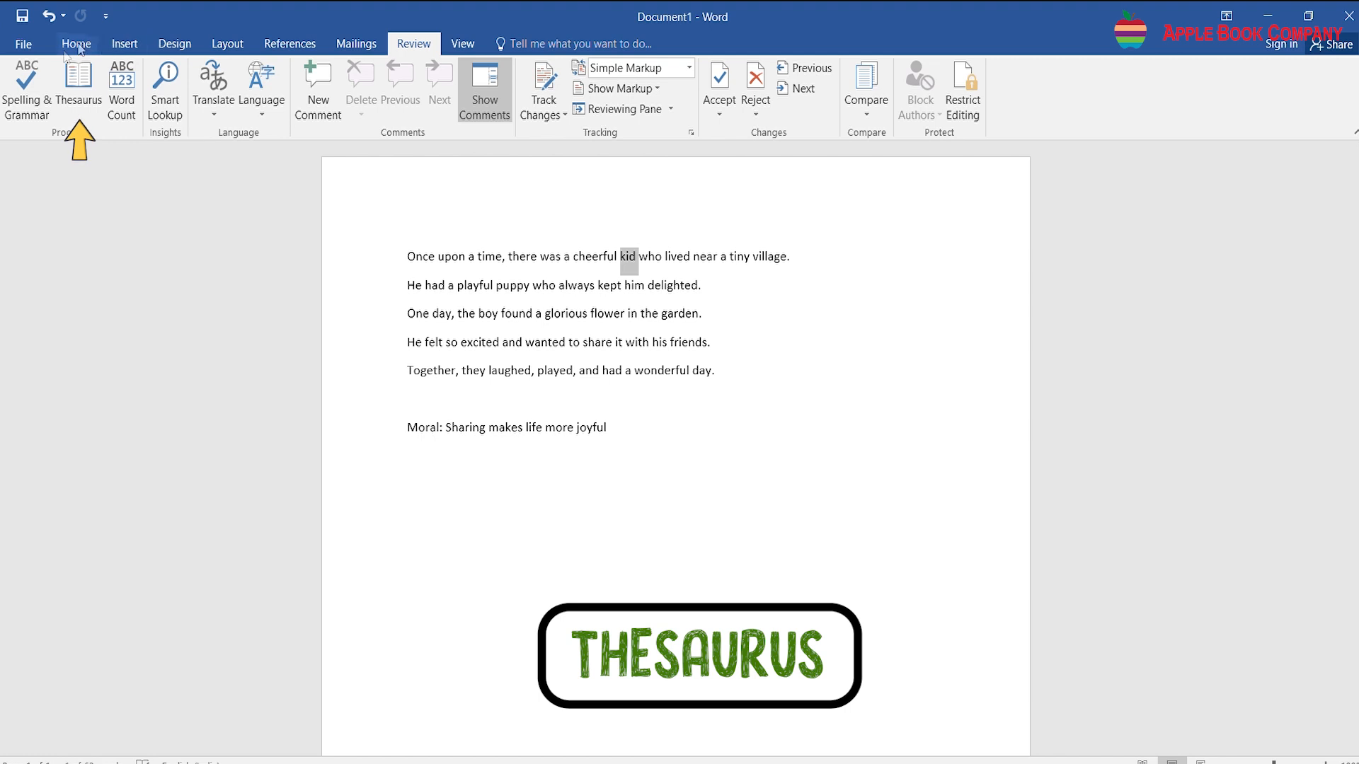
pyautogui.click(67, 69)
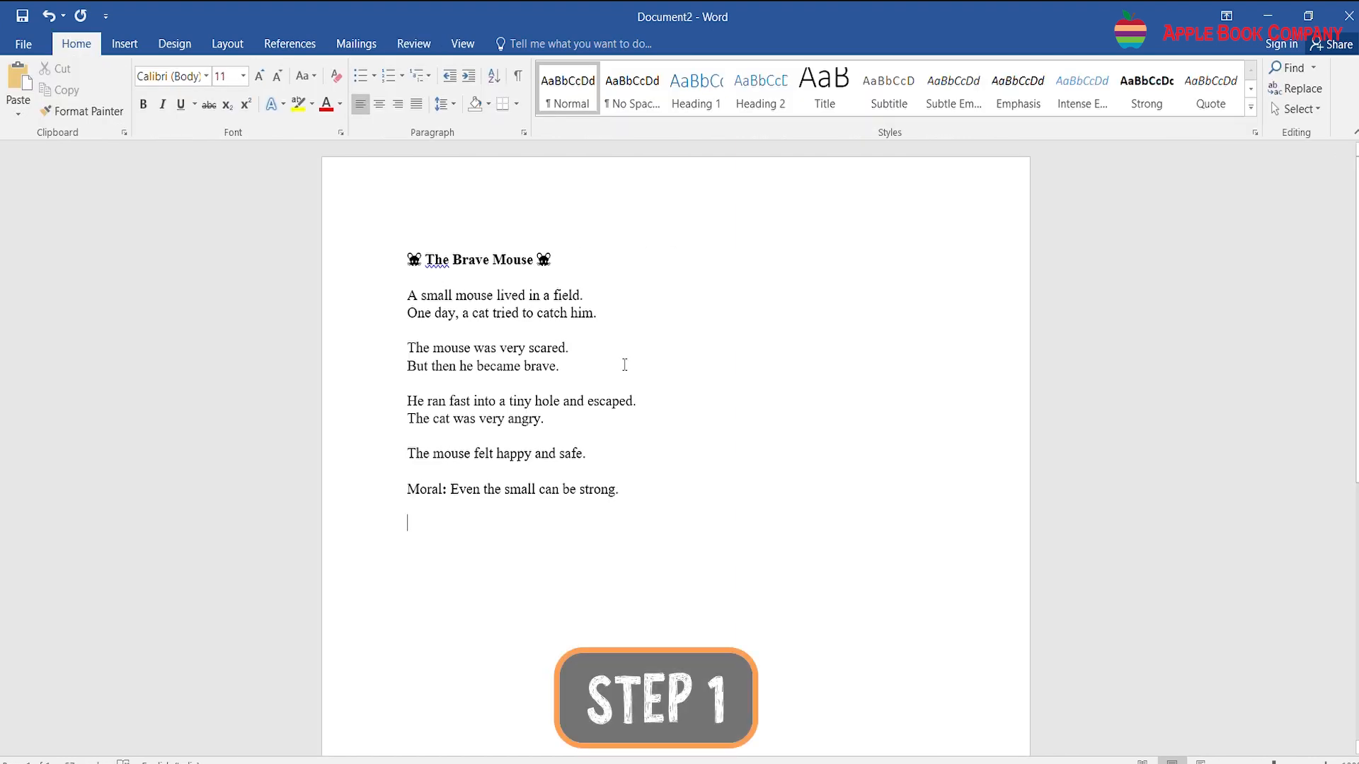
# Step: Replace "scared" in the Brave Mouse story with the Thesaurus synonym "afraid"
pyautogui.doubleClick(539, 346)
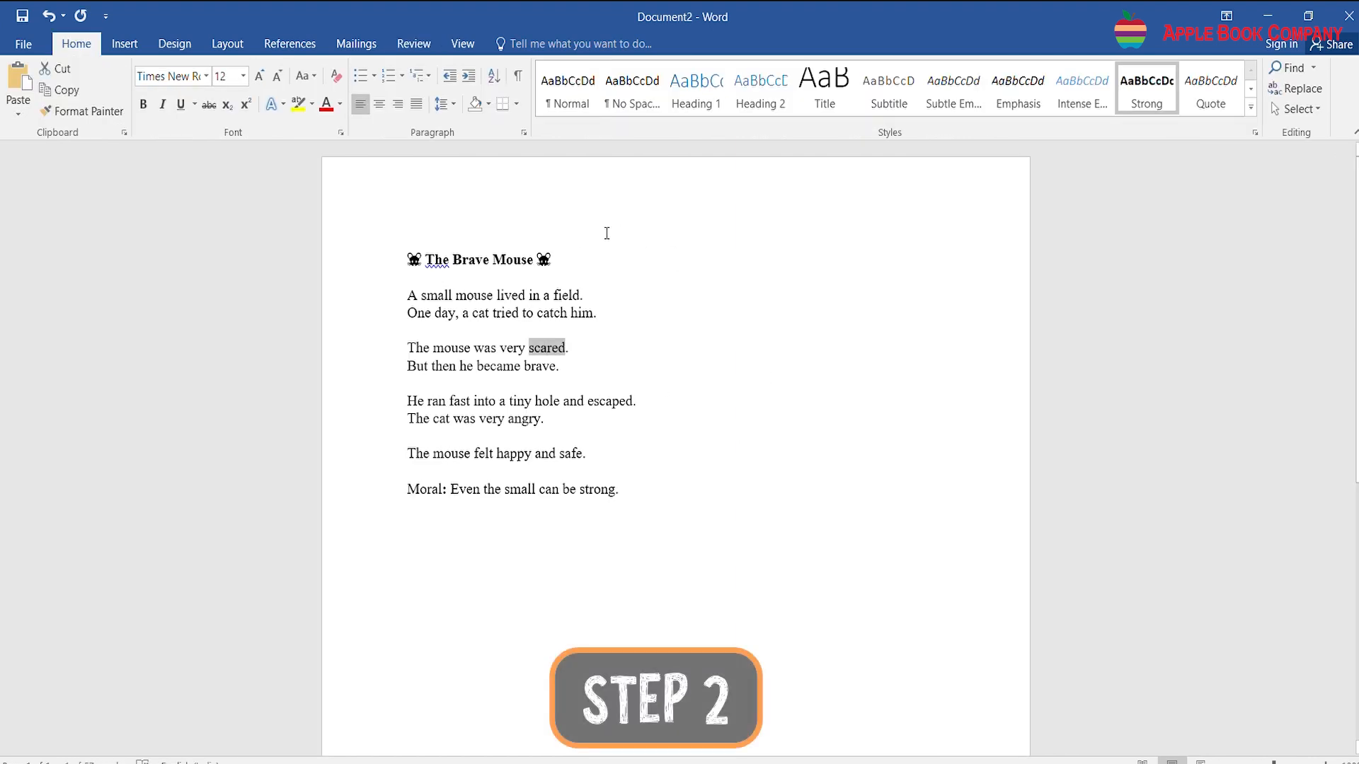
pyautogui.click(413, 43)
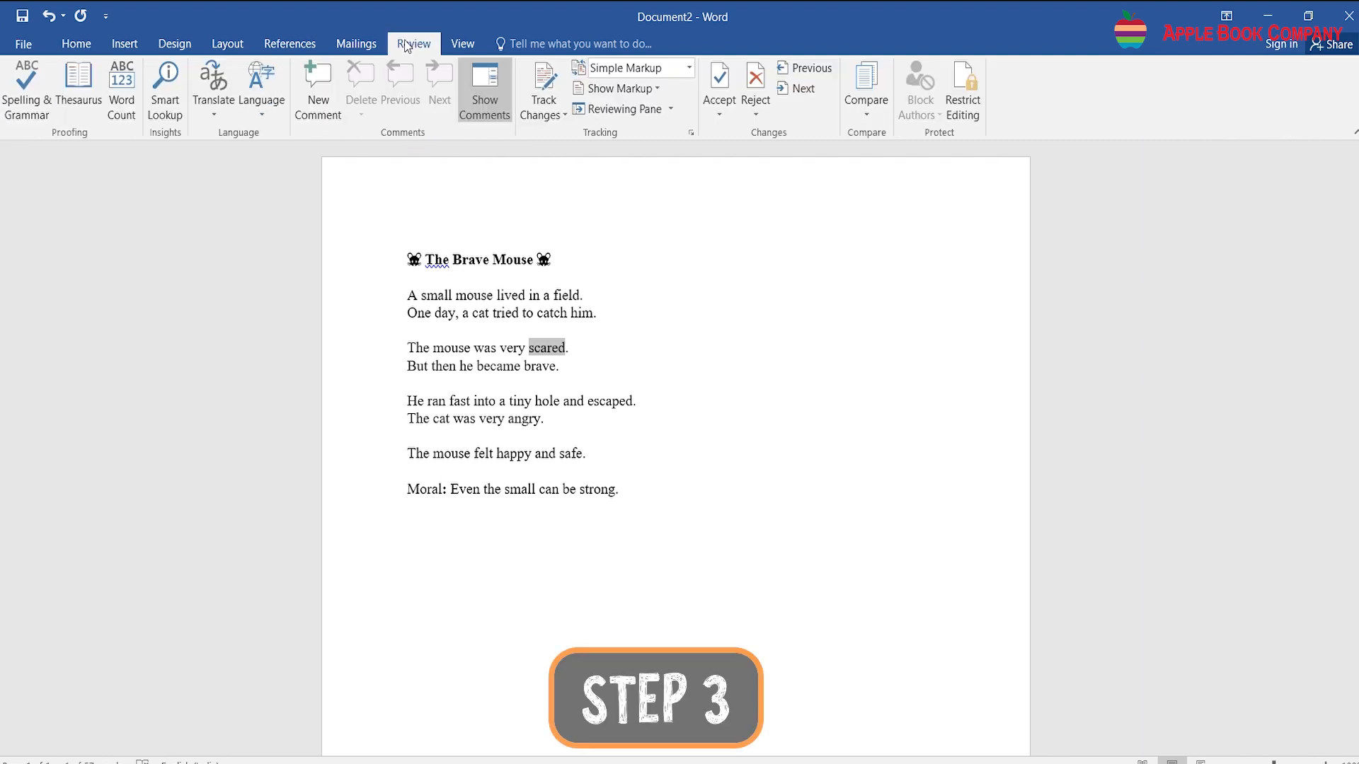
pyautogui.click(84, 96)
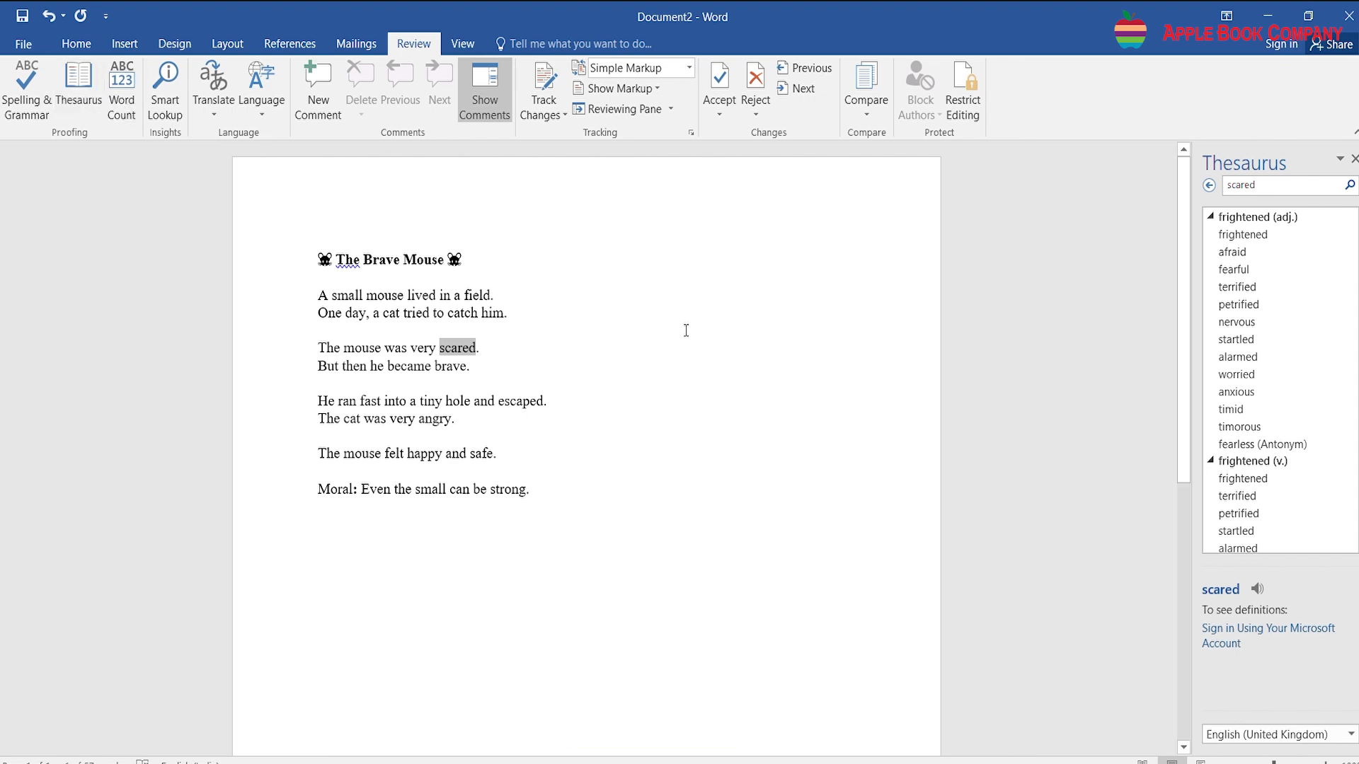
pyautogui.click(1335, 230)
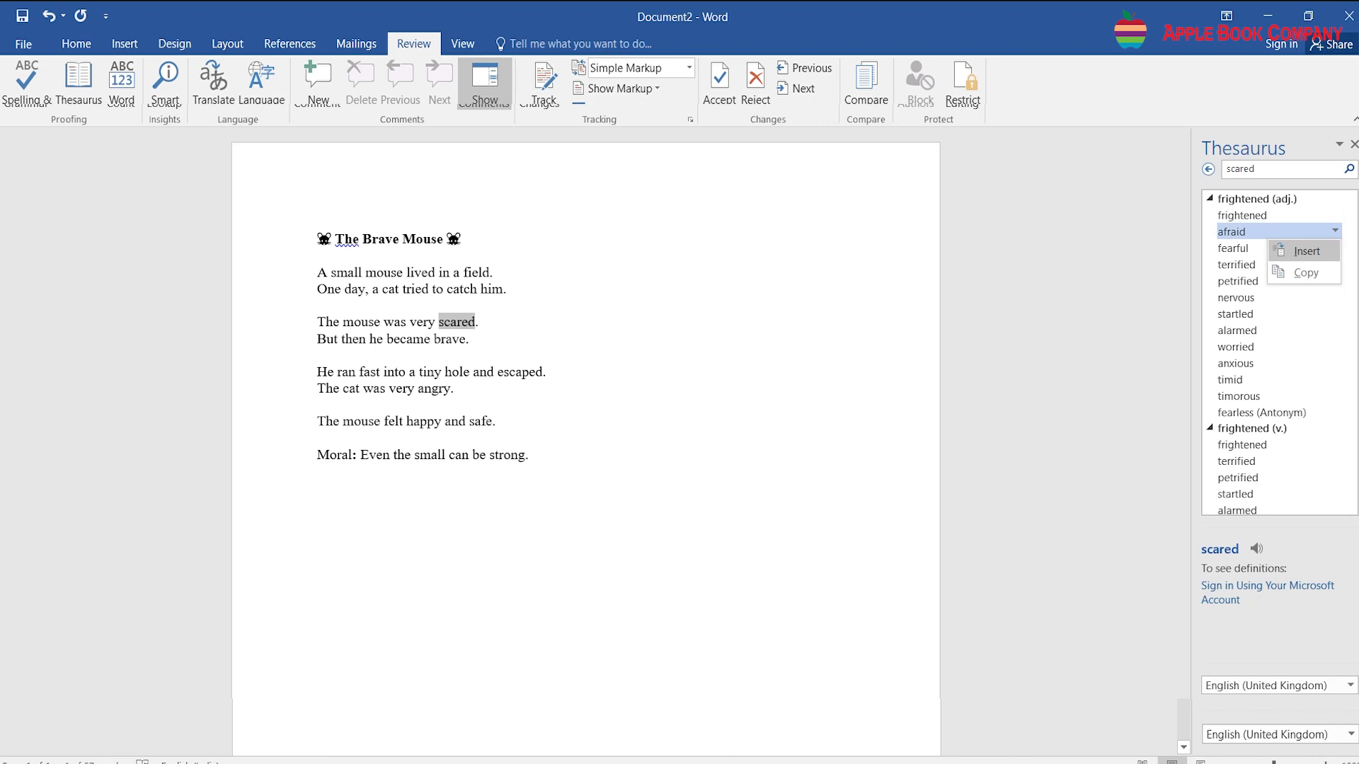
pyautogui.click(1307, 251)
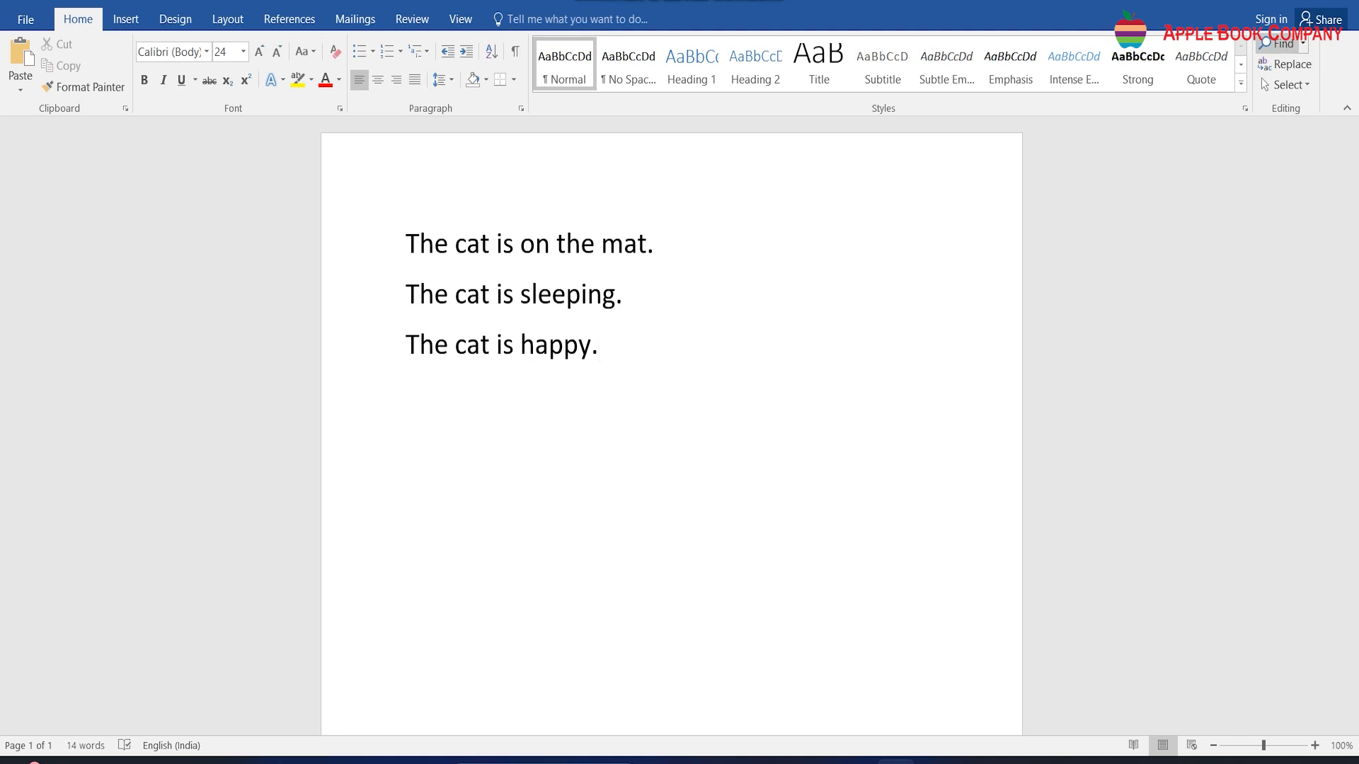
# Step: Search the three-line cat document for the word "cat"
pyautogui.click(1277, 43)
pyautogui.write('cat')
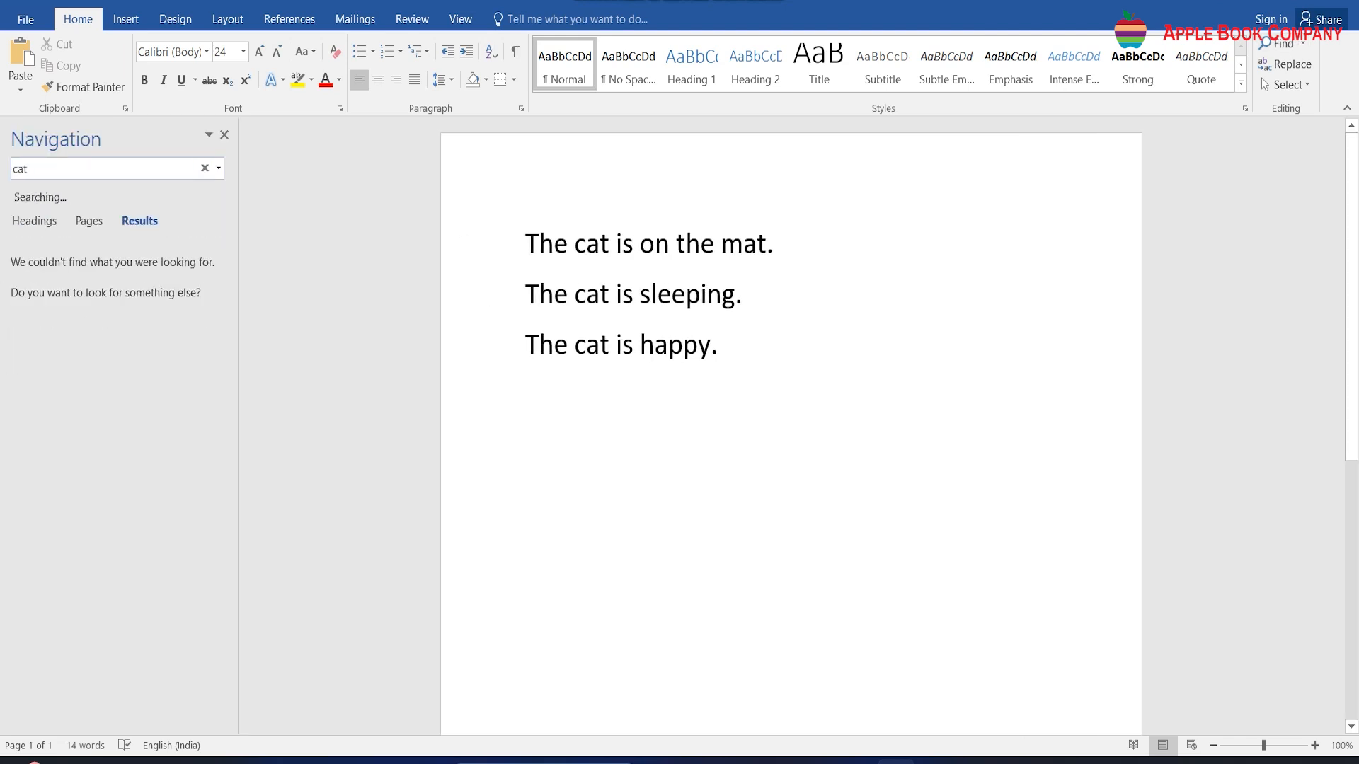
pyautogui.scroll(-1, 790, 425)
pyautogui.click(525, 305)
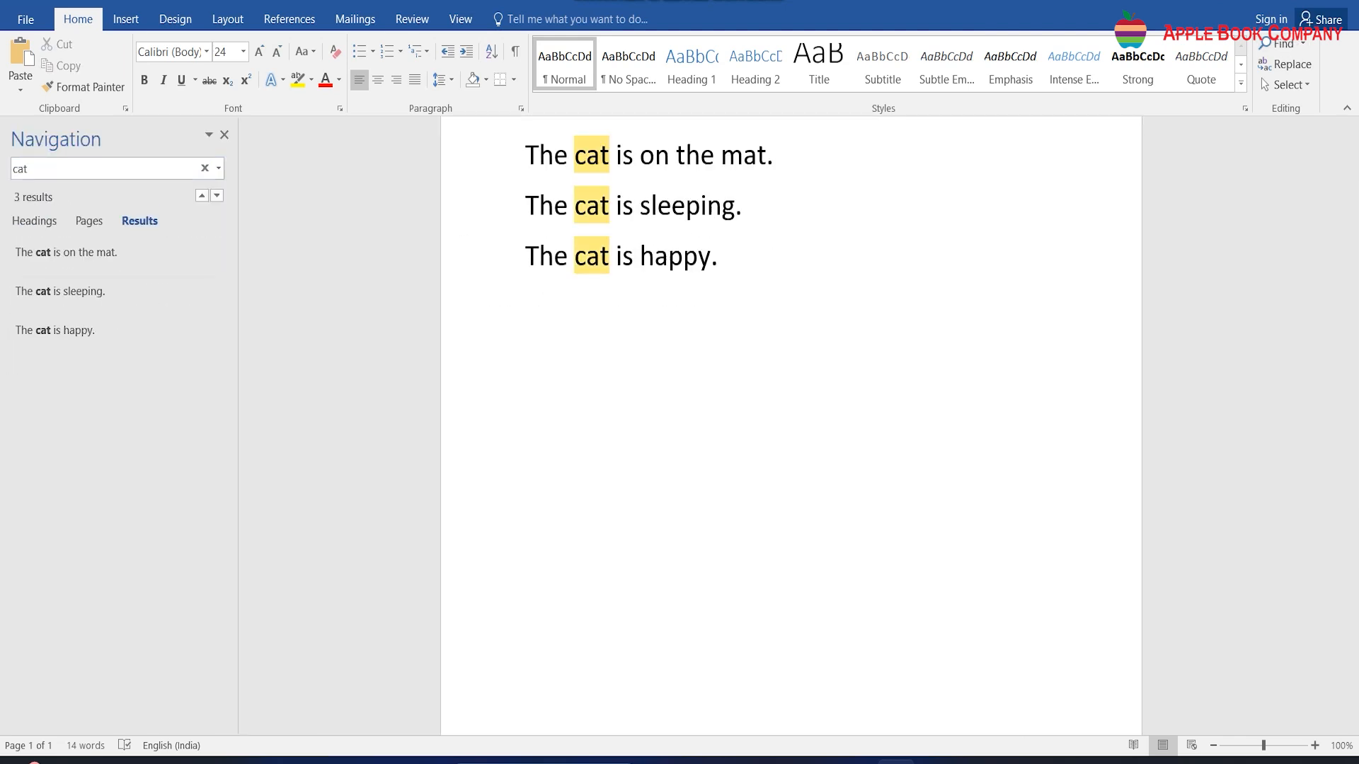
# Step: Replace every occurrence of "cat" with "dog" in the document
pyautogui.click(1285, 64)
pyautogui.write('do')
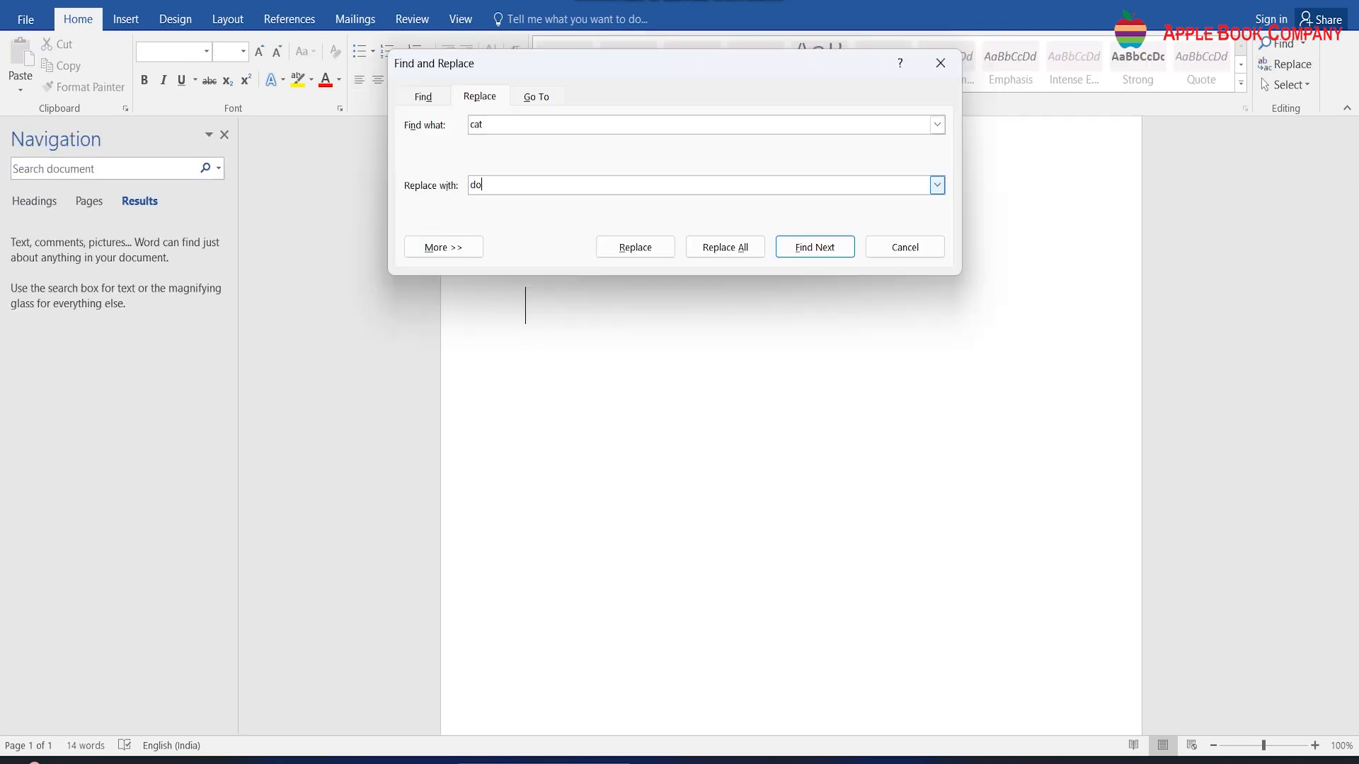
pyautogui.write('g')
pyautogui.click(724, 247)
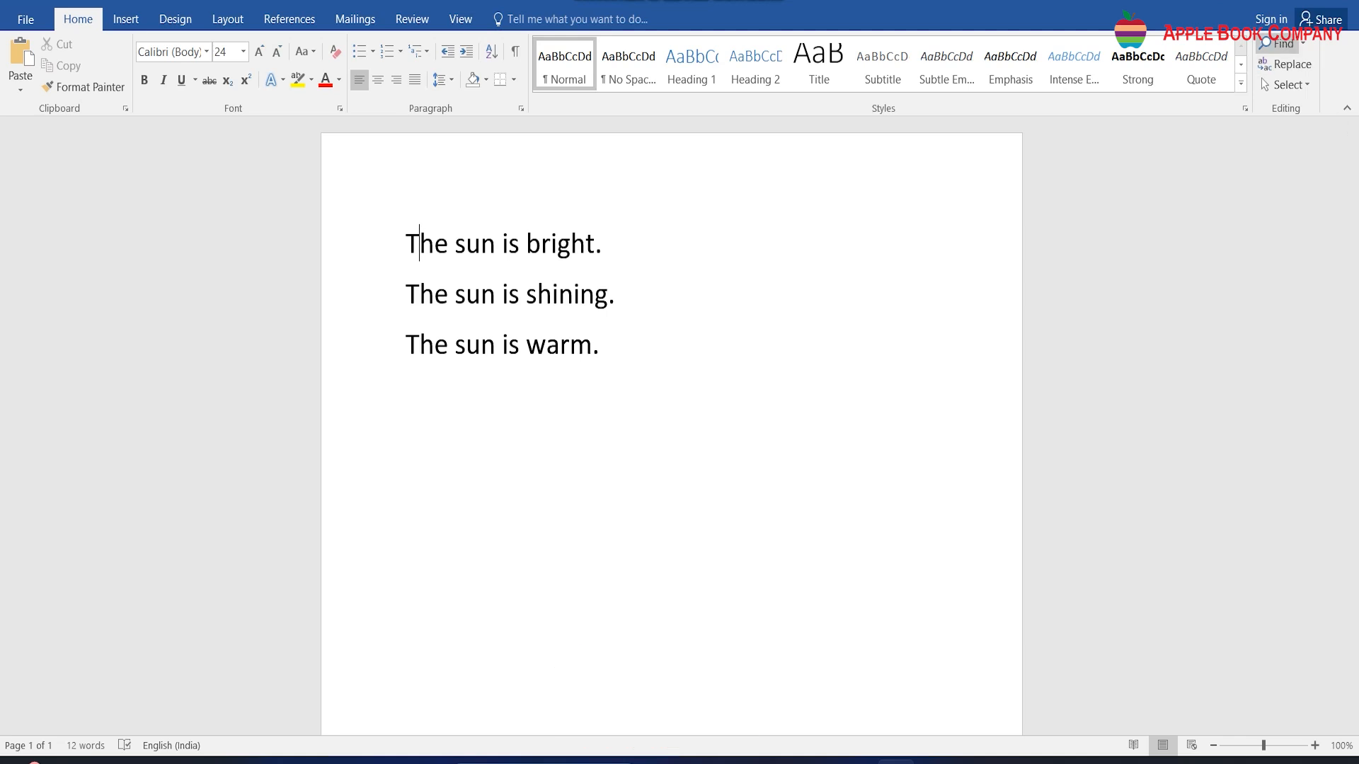
# Step: Clear the old search term, search the document for "sun" and show the list of matches
pyautogui.click(1278, 44)
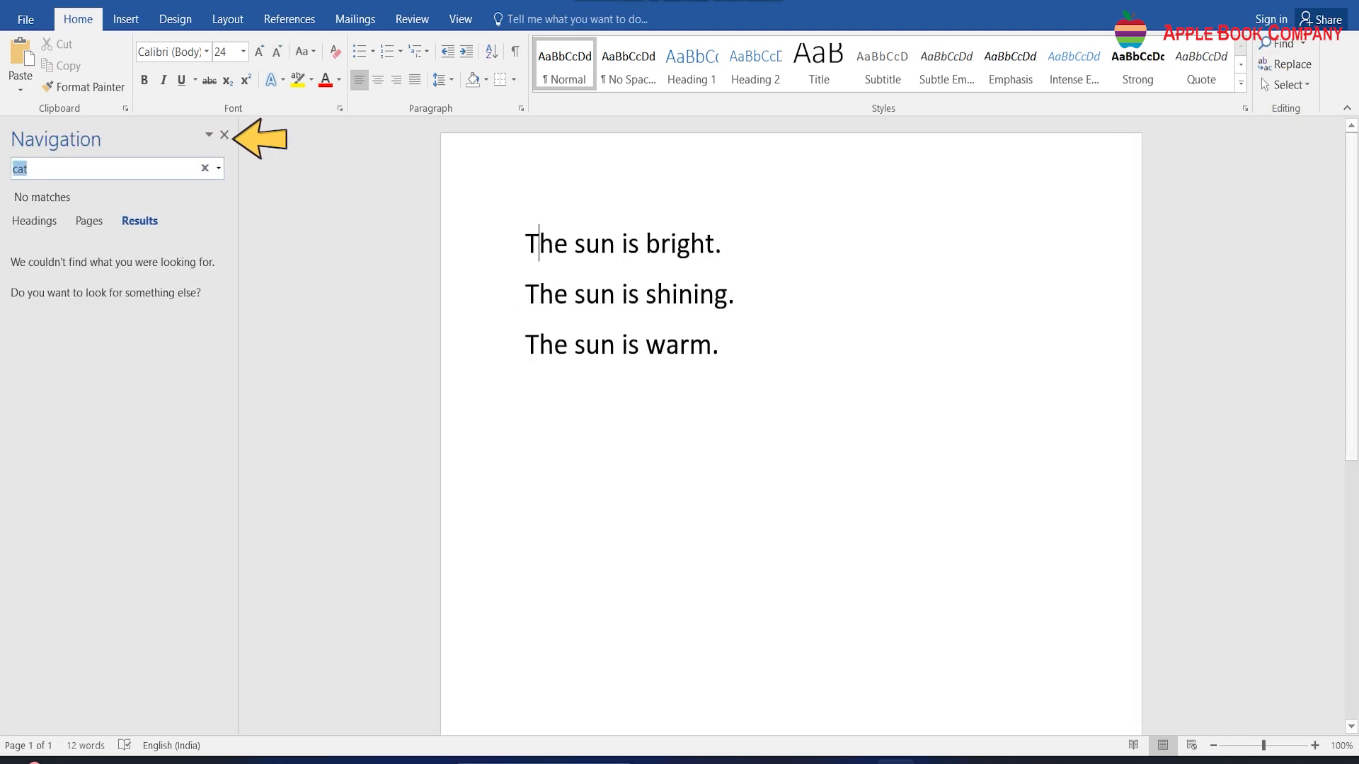
pyautogui.click(204, 168)
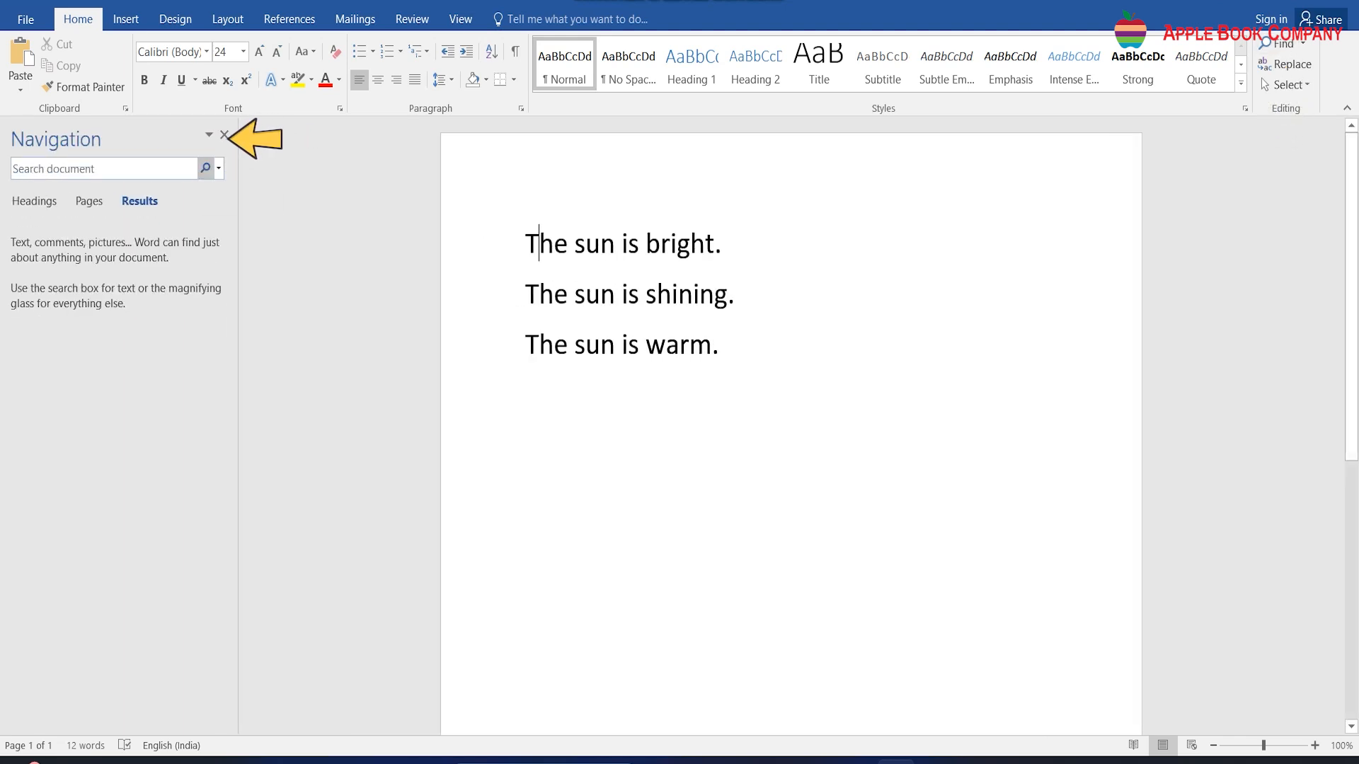
pyautogui.write('suN')
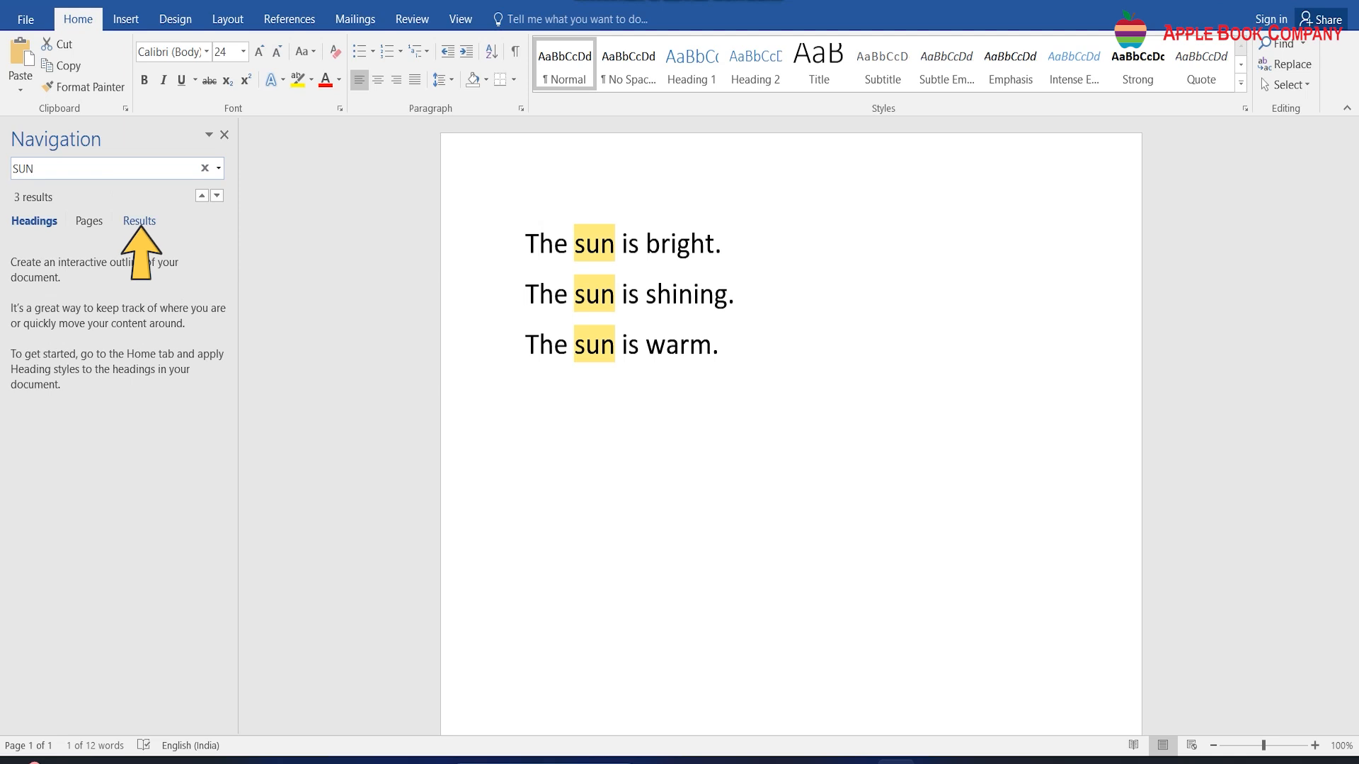
pyautogui.click(139, 221)
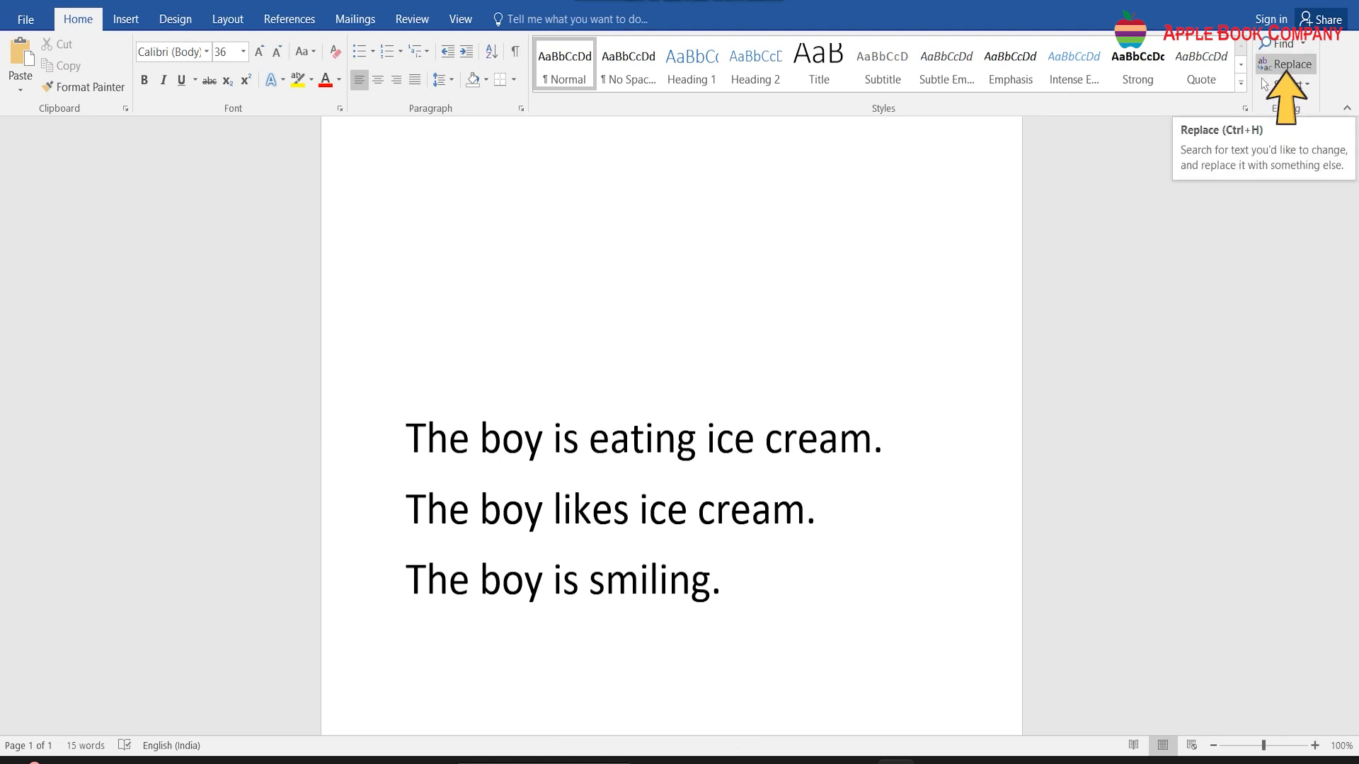
# Step: Set up a replacement of "boy" with "girl" and step through each occurrence of "boy" in the text
pyautogui.click(1285, 64)
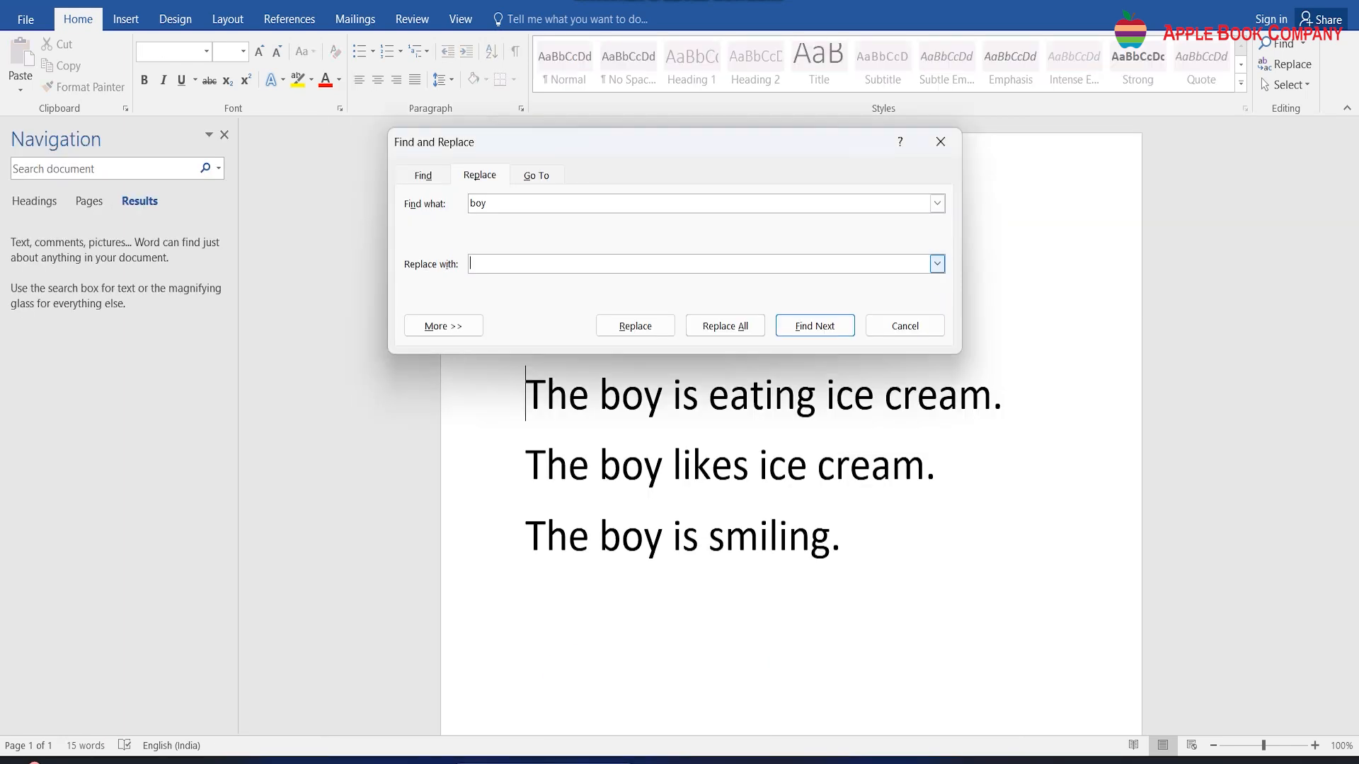
pyautogui.write('girl')
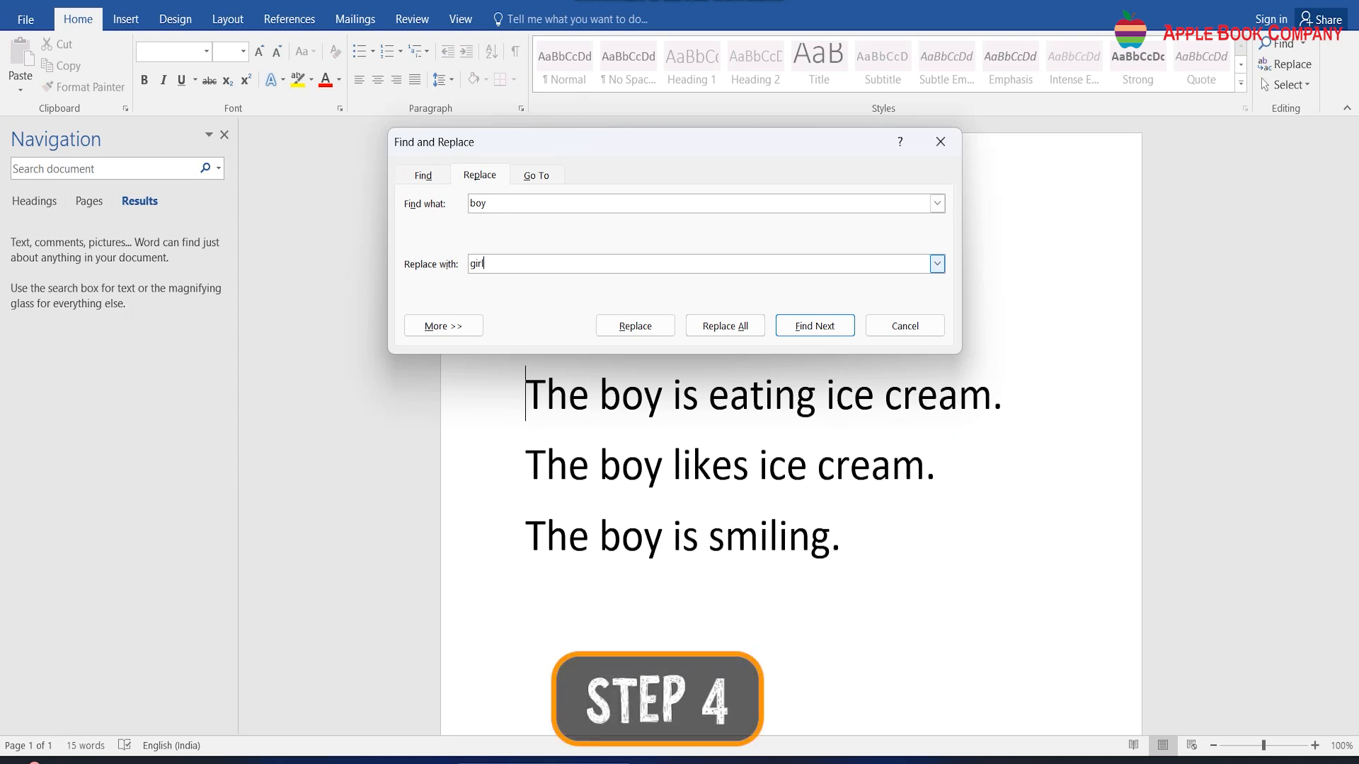
pyautogui.click(814, 326)
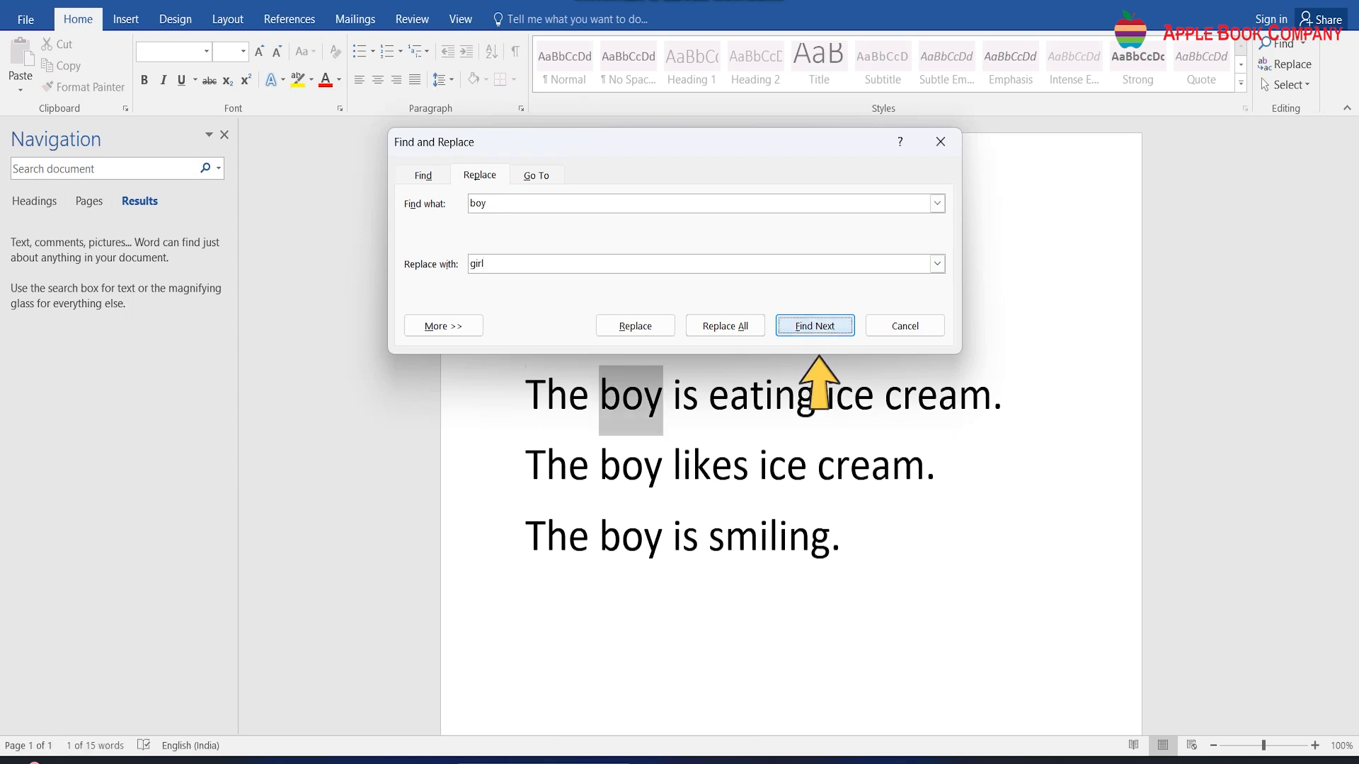
pyautogui.click(814, 326)
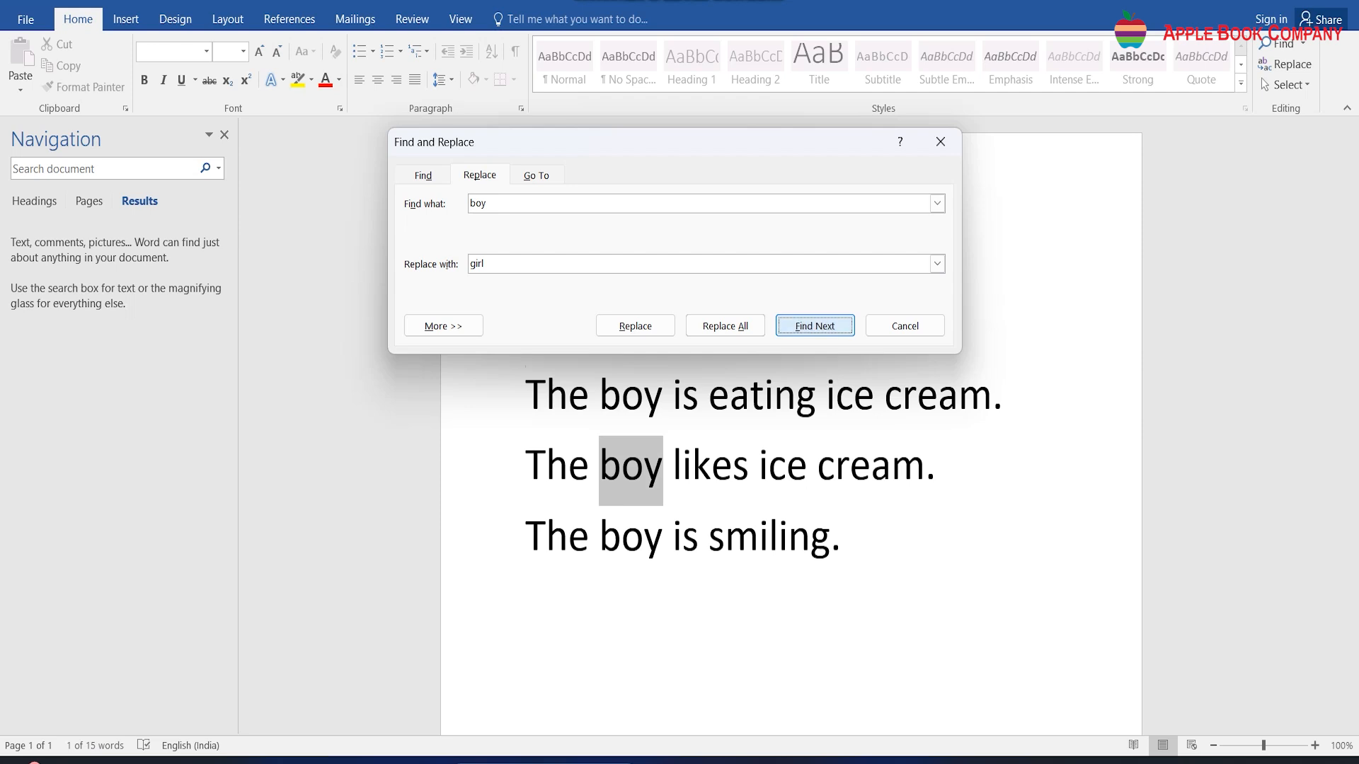
pyautogui.click(814, 326)
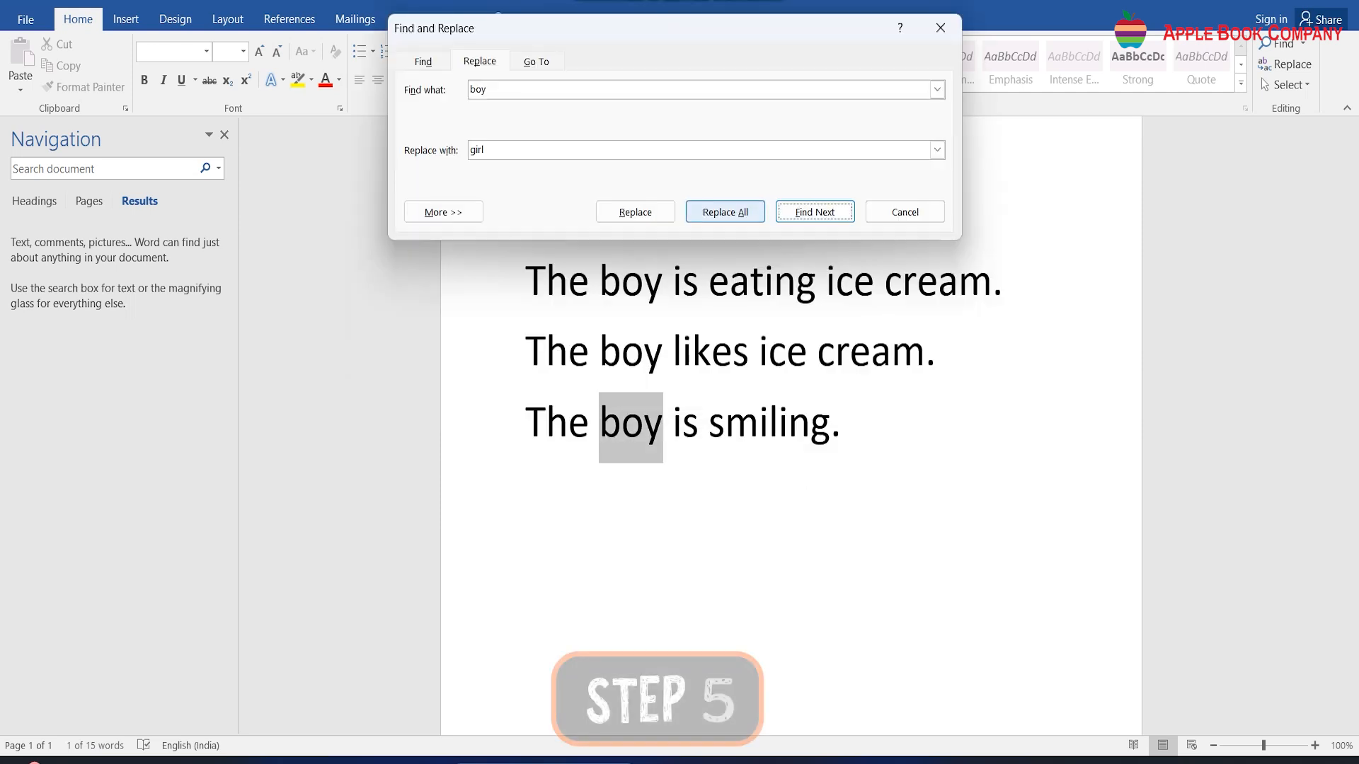
# Step: Replace all occurrences of "boy" with "girl" and close the Find and Replace dialog
pyautogui.click(726, 213)
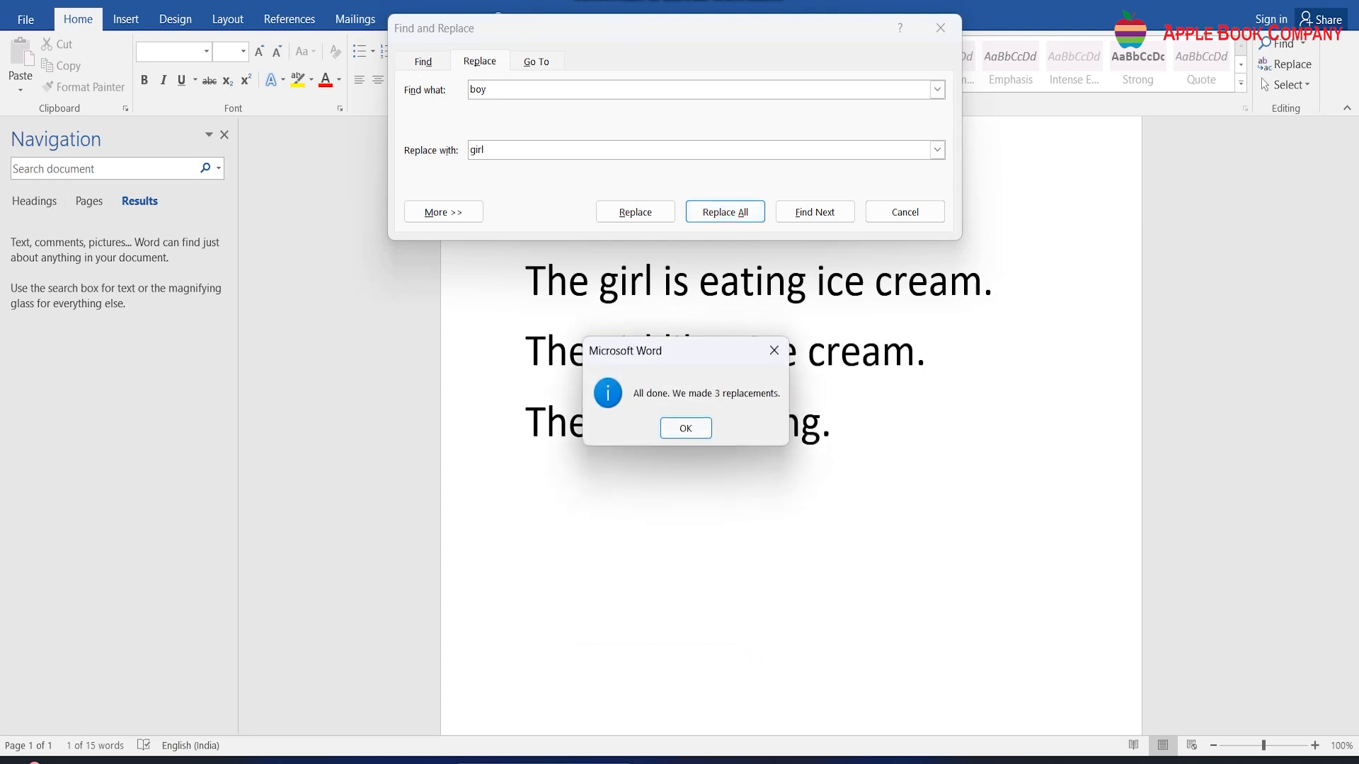
pyautogui.press('Return')
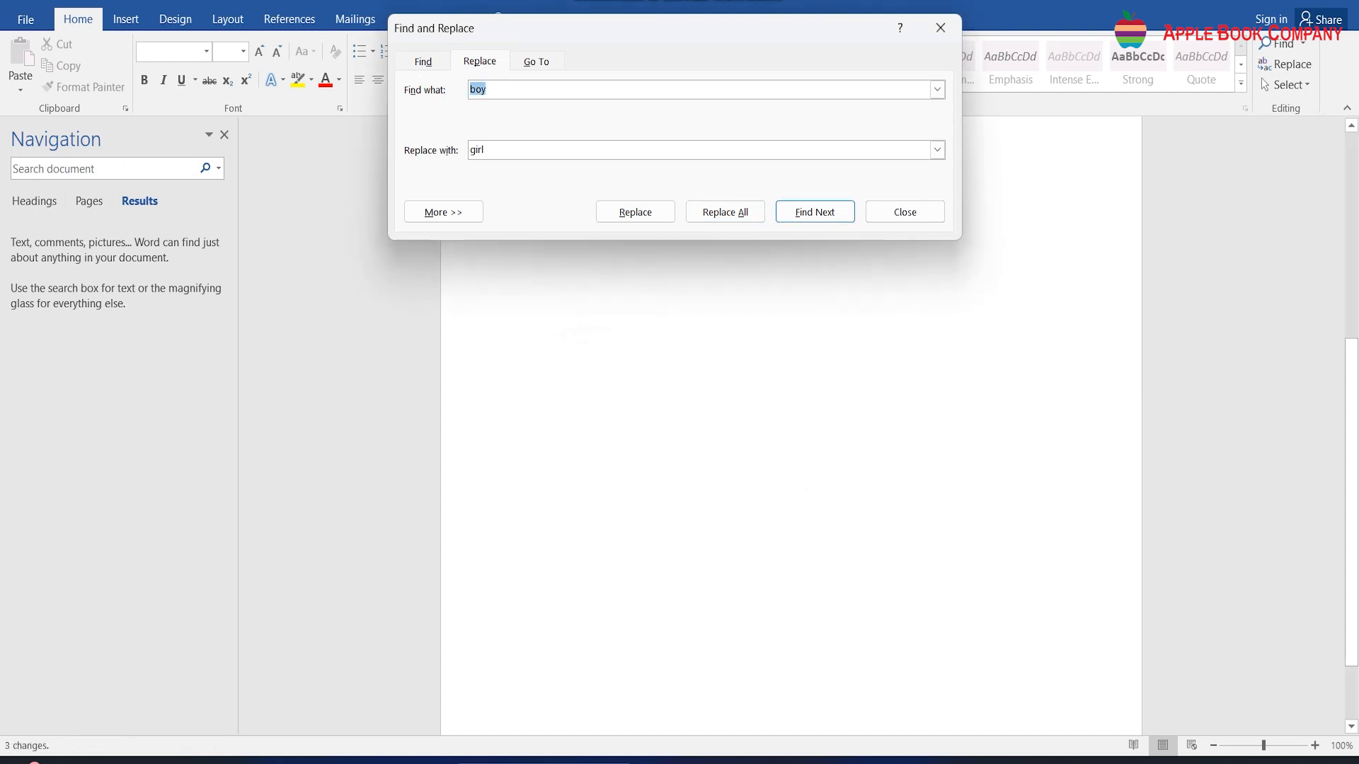
pyautogui.press('Escape')
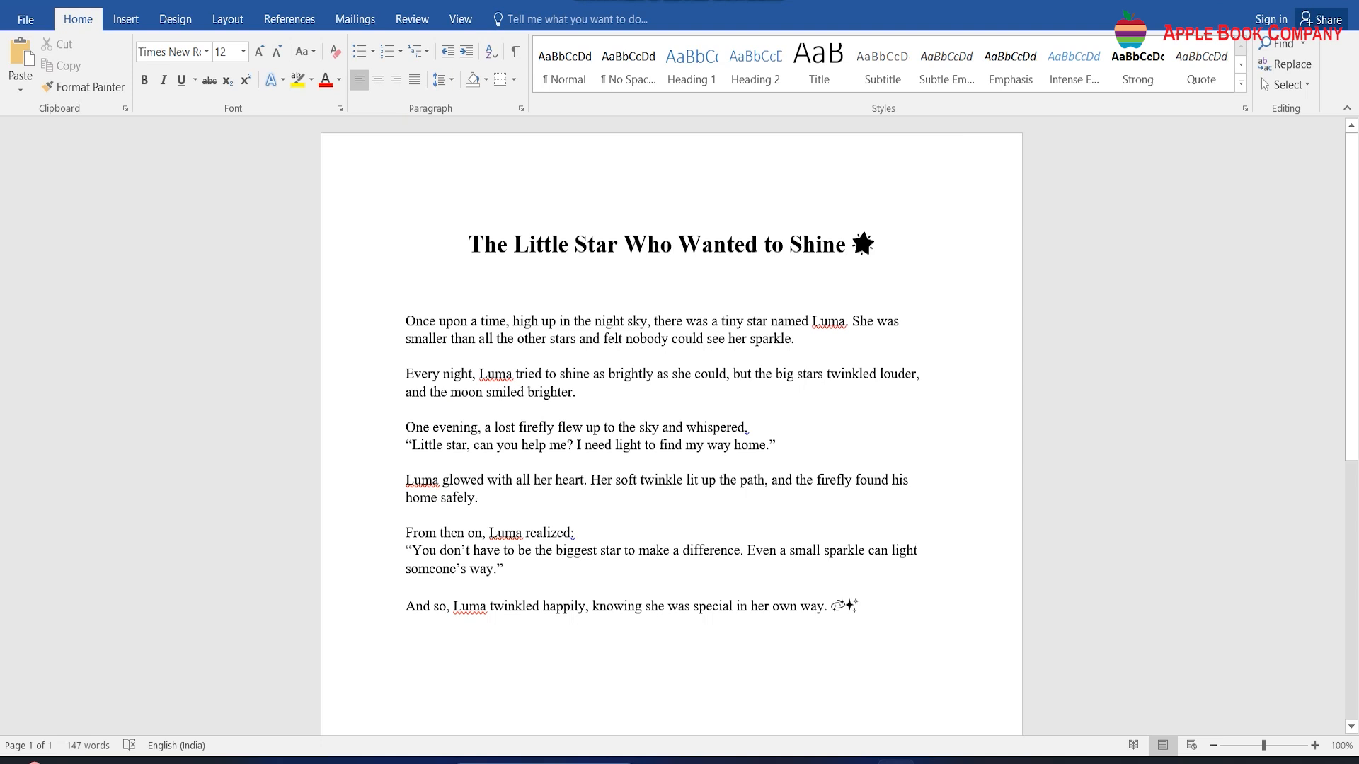
# Step: Set the page margins of the Little Star story to Narrow
pyautogui.click(227, 19)
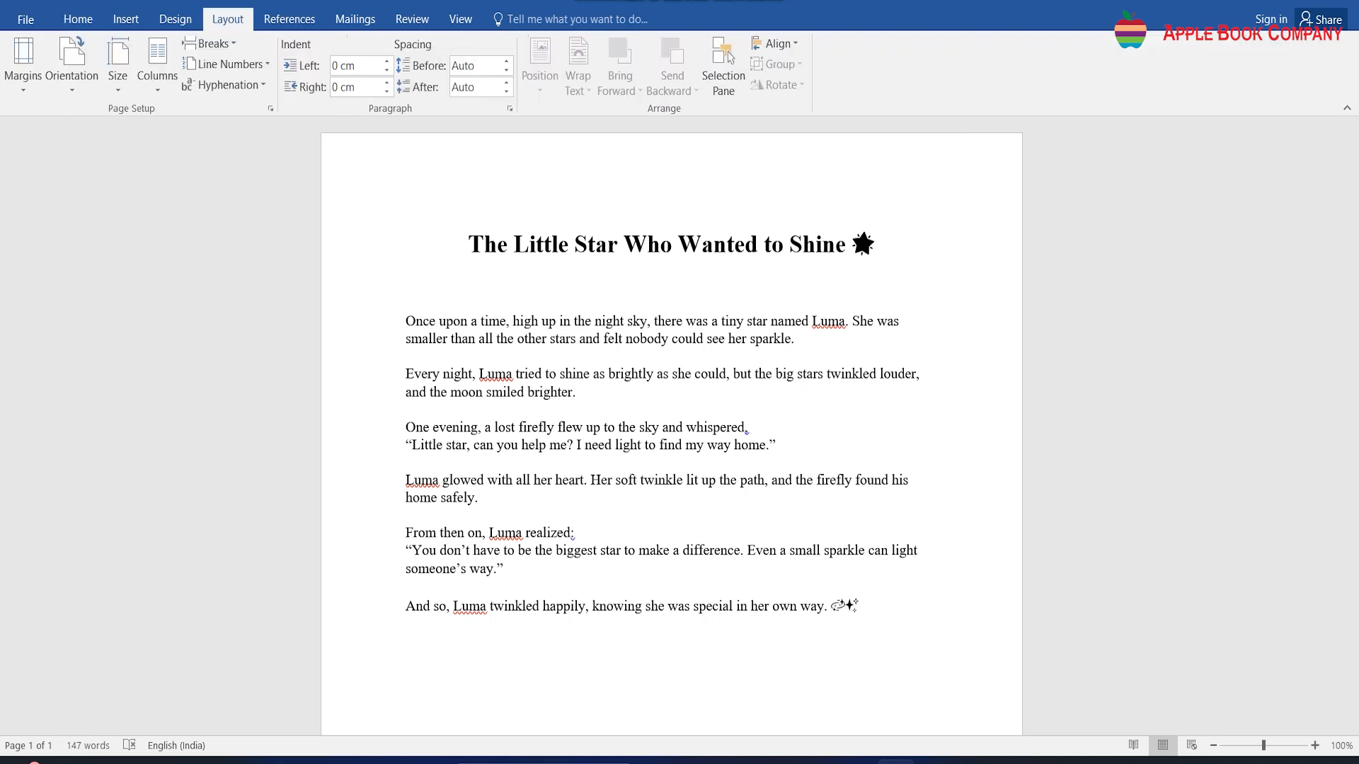
pyautogui.click(24, 63)
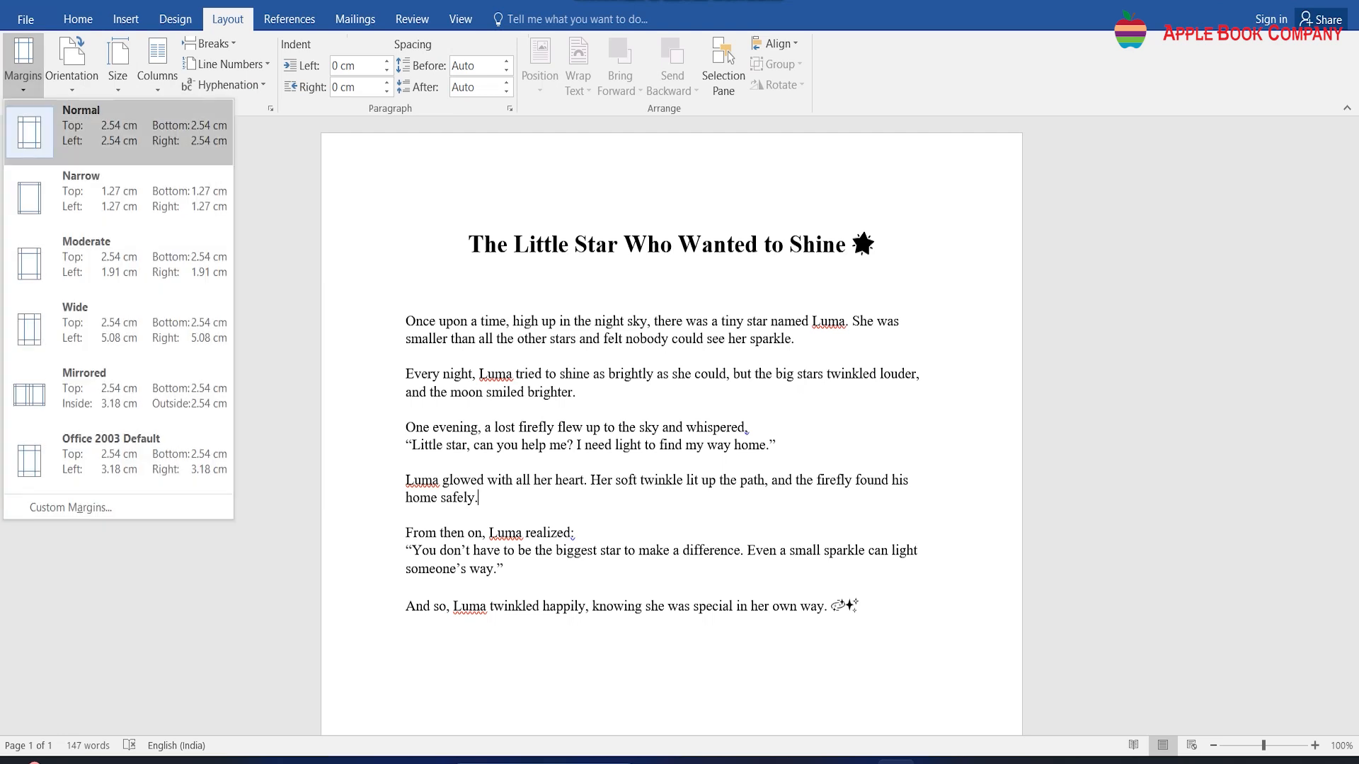
pyautogui.click(117, 191)
# Step: Check the orientation and paper size choices for the Little Star story, and set its page orientation to Portrait
pyautogui.click(72, 67)
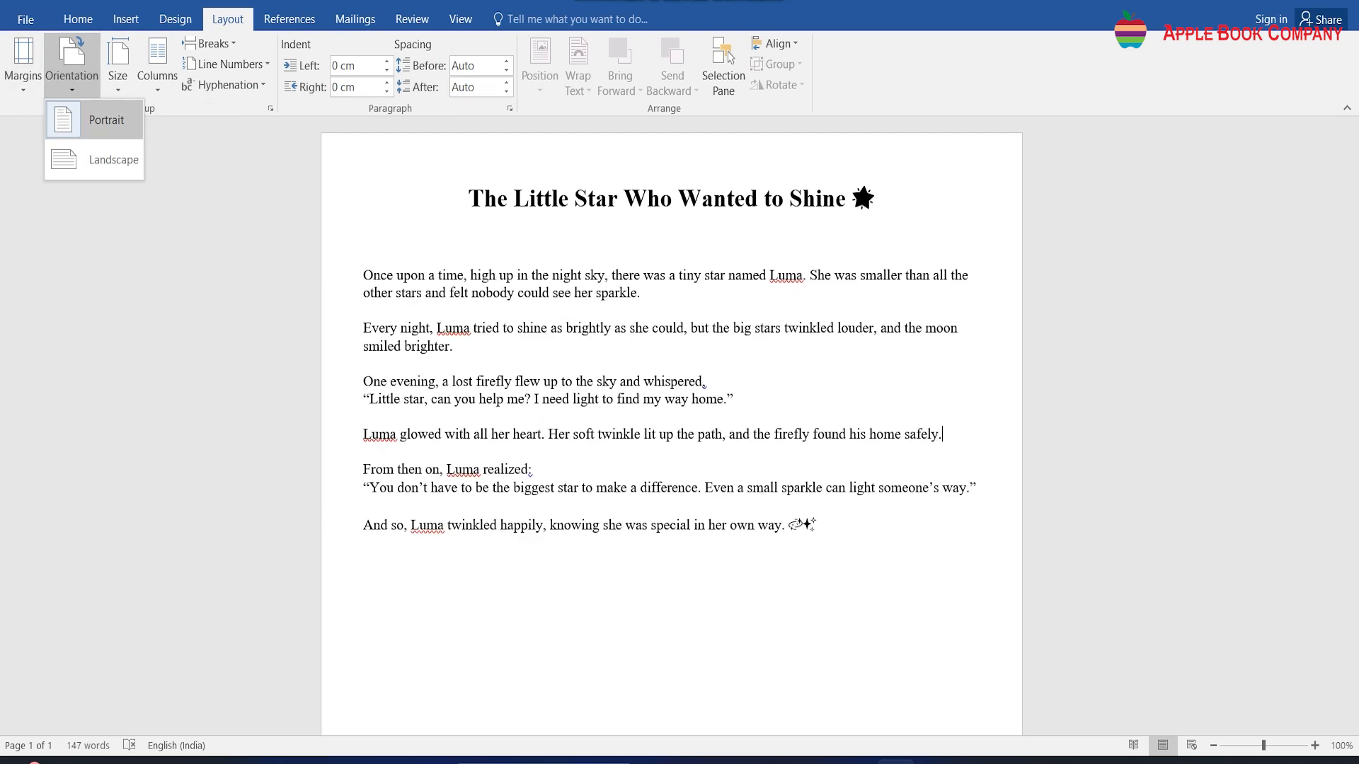
pyautogui.click(113, 159)
pyautogui.click(118, 68)
pyautogui.click(118, 68)
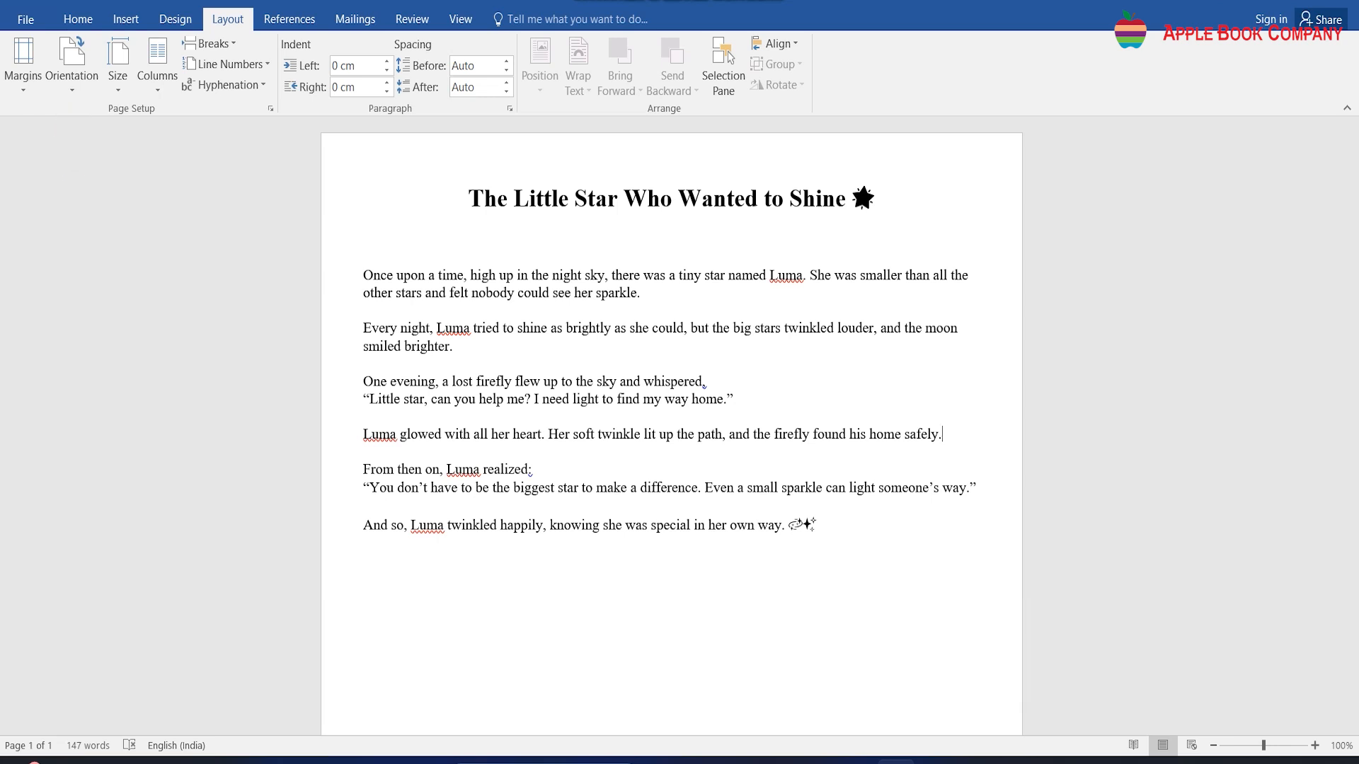
pyautogui.click(72, 67)
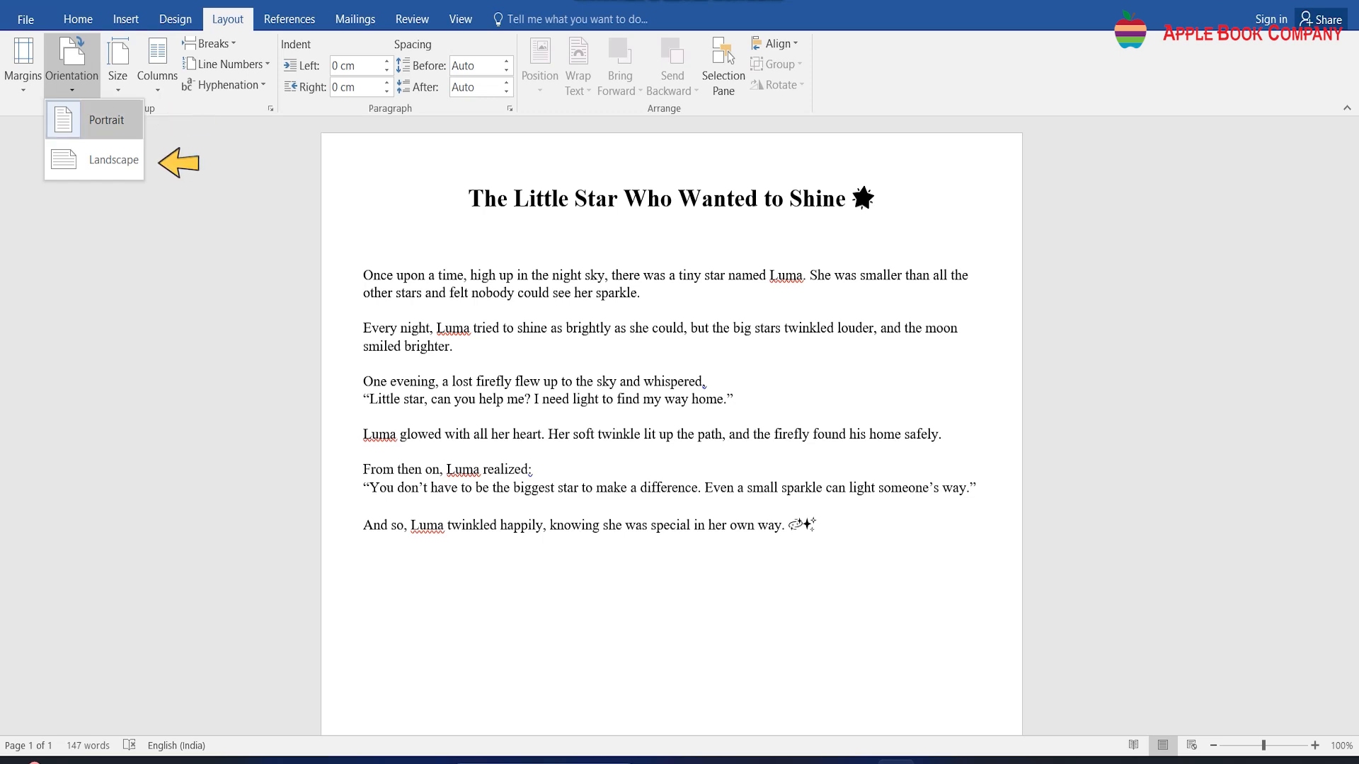
pyautogui.click(106, 120)
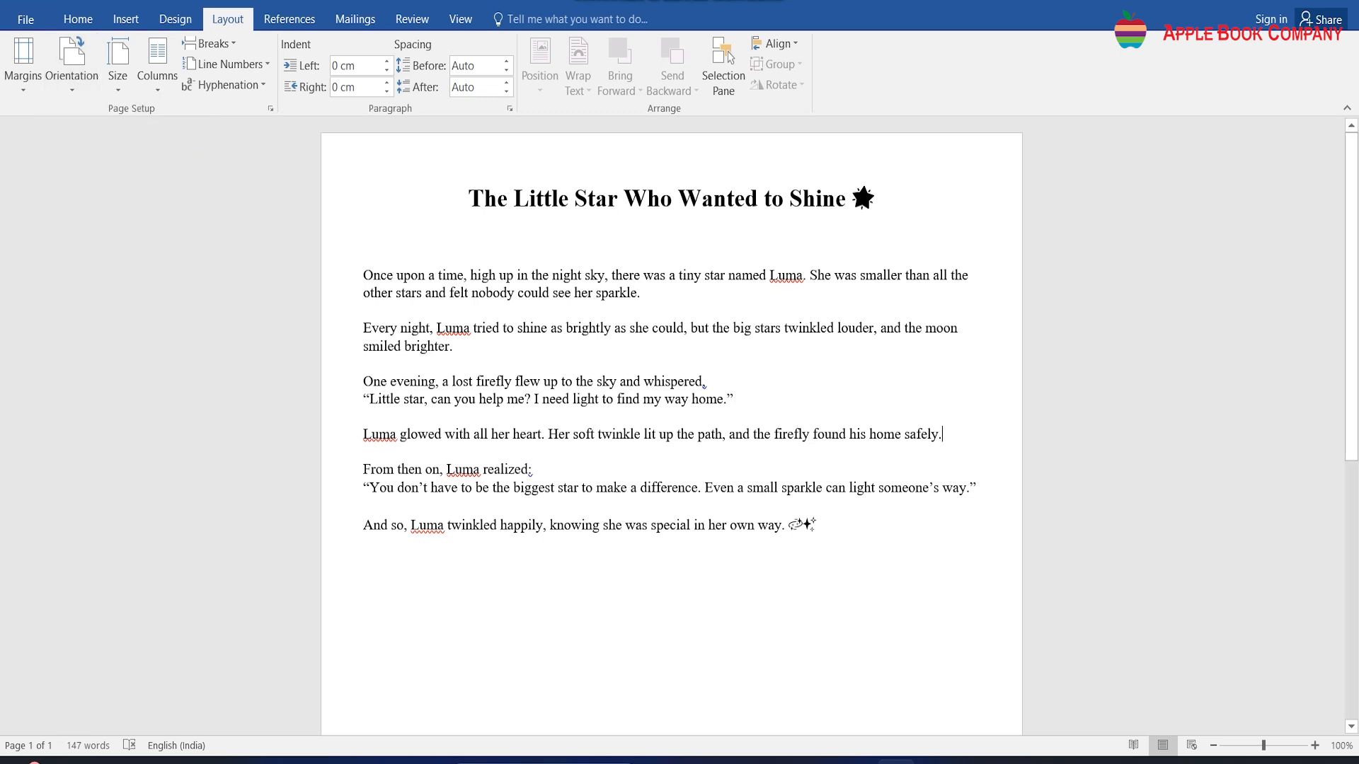
# Step: Add dashes after "found his home safely." and set the Little Star story's page orientation to Landscape
pyautogui.click(72, 67)
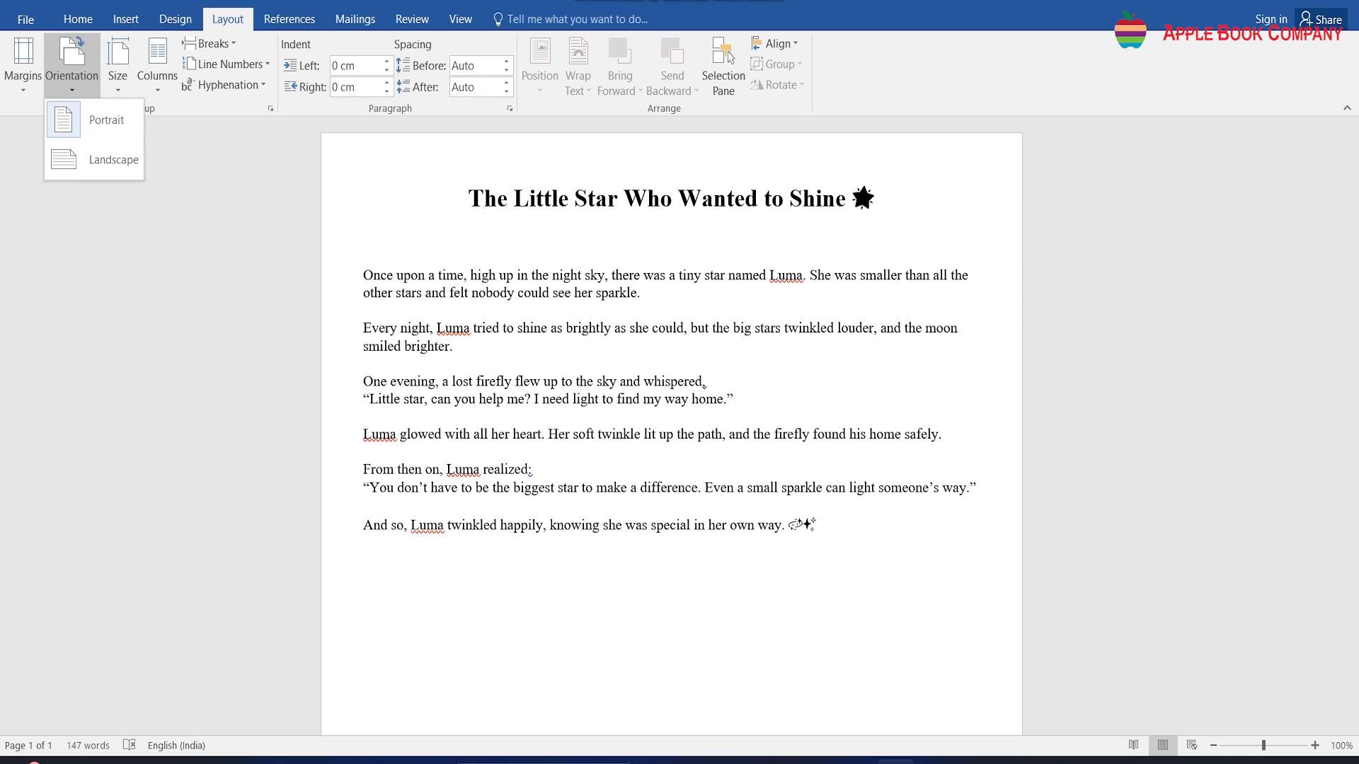
pyautogui.click(943, 434)
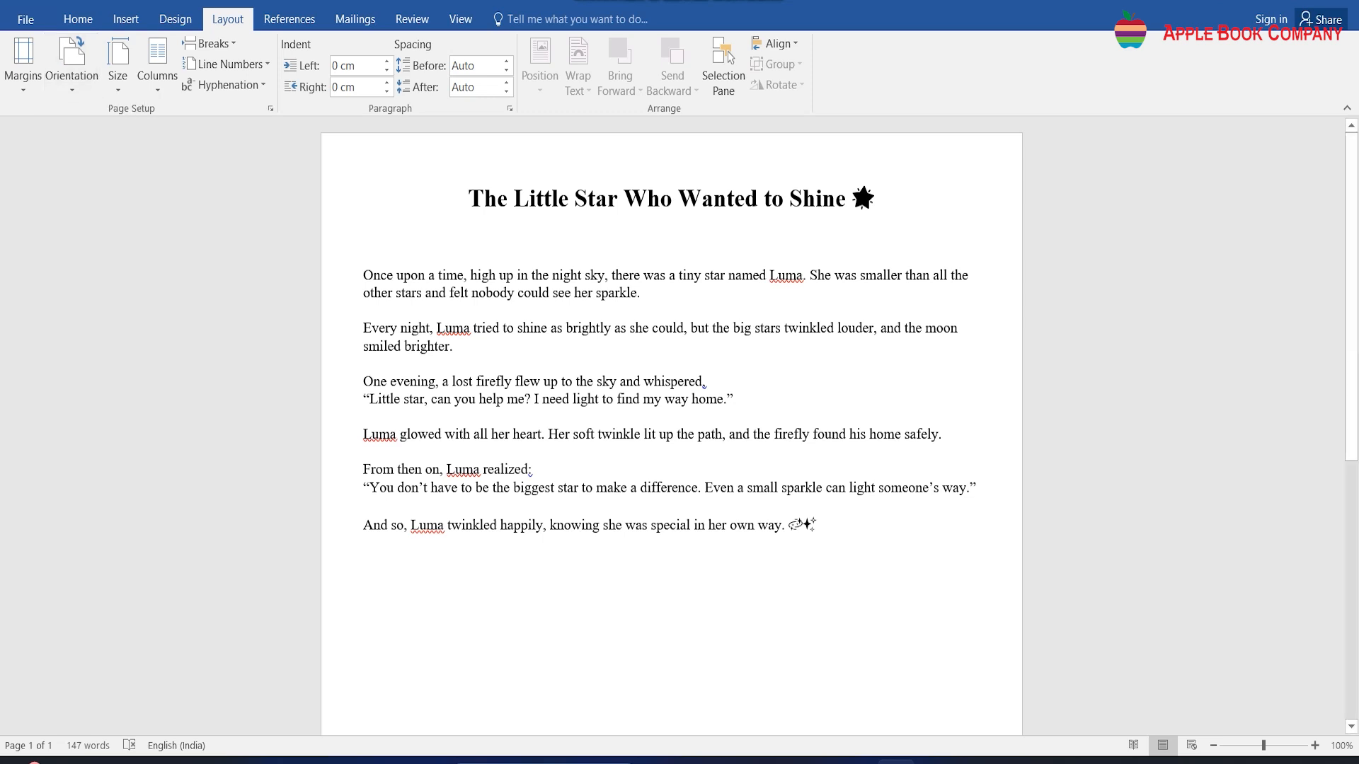
pyautogui.write('––')
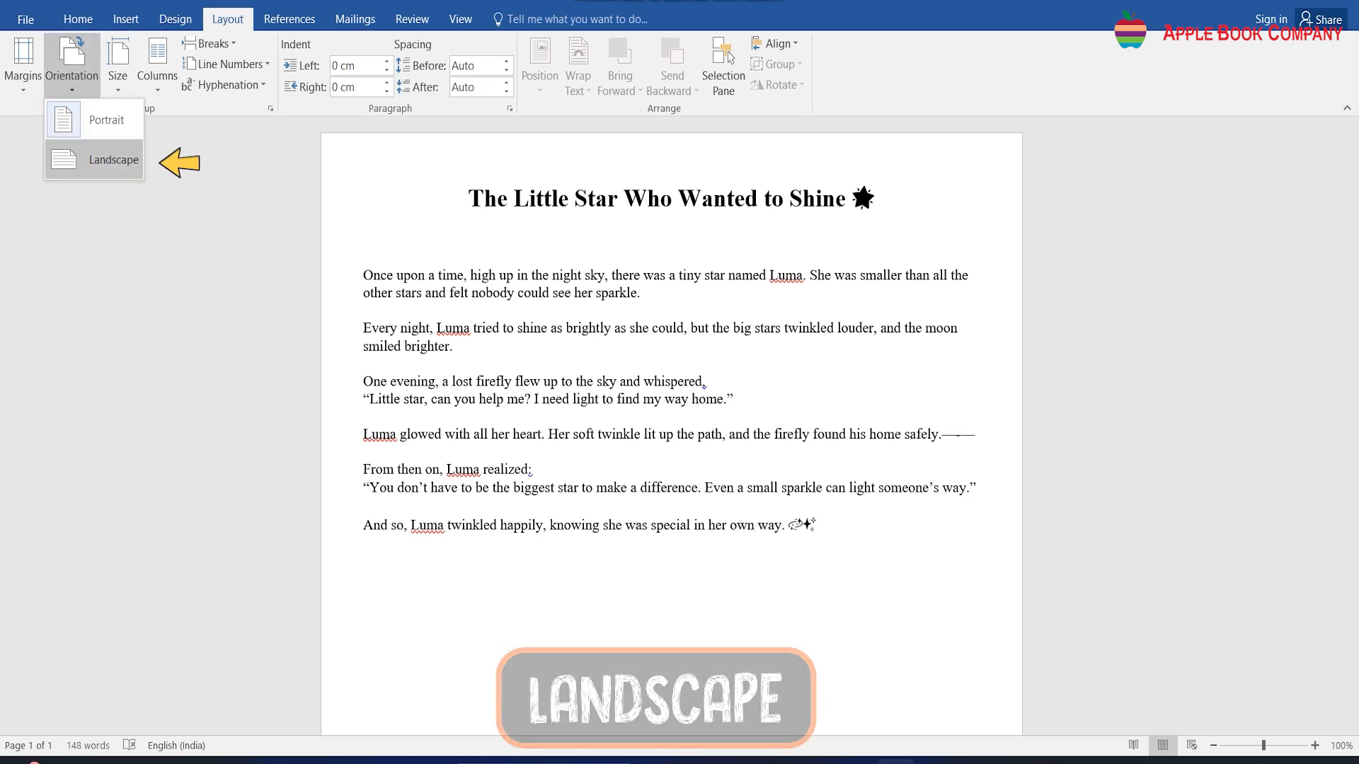
pyautogui.click(114, 159)
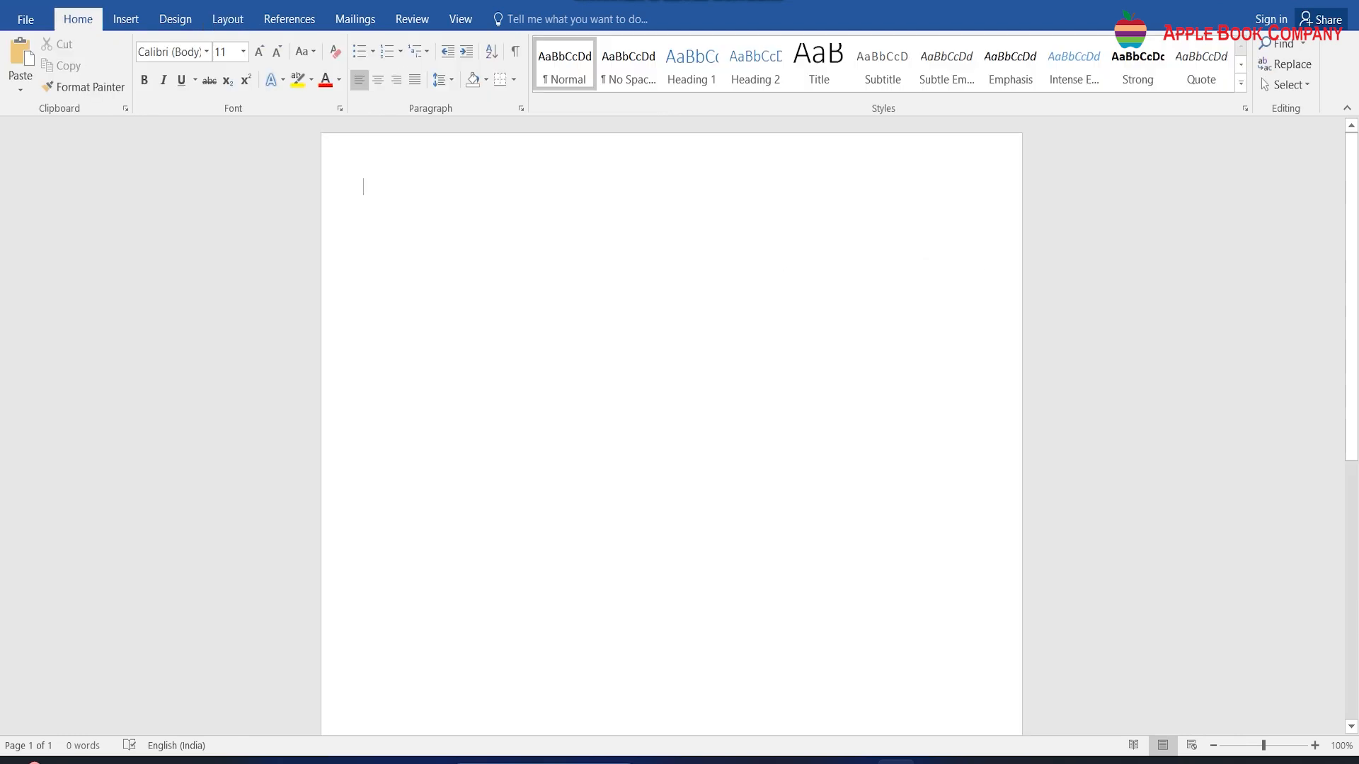
# Step: Set the page orientation of the blank document to Landscape
pyautogui.click(228, 20)
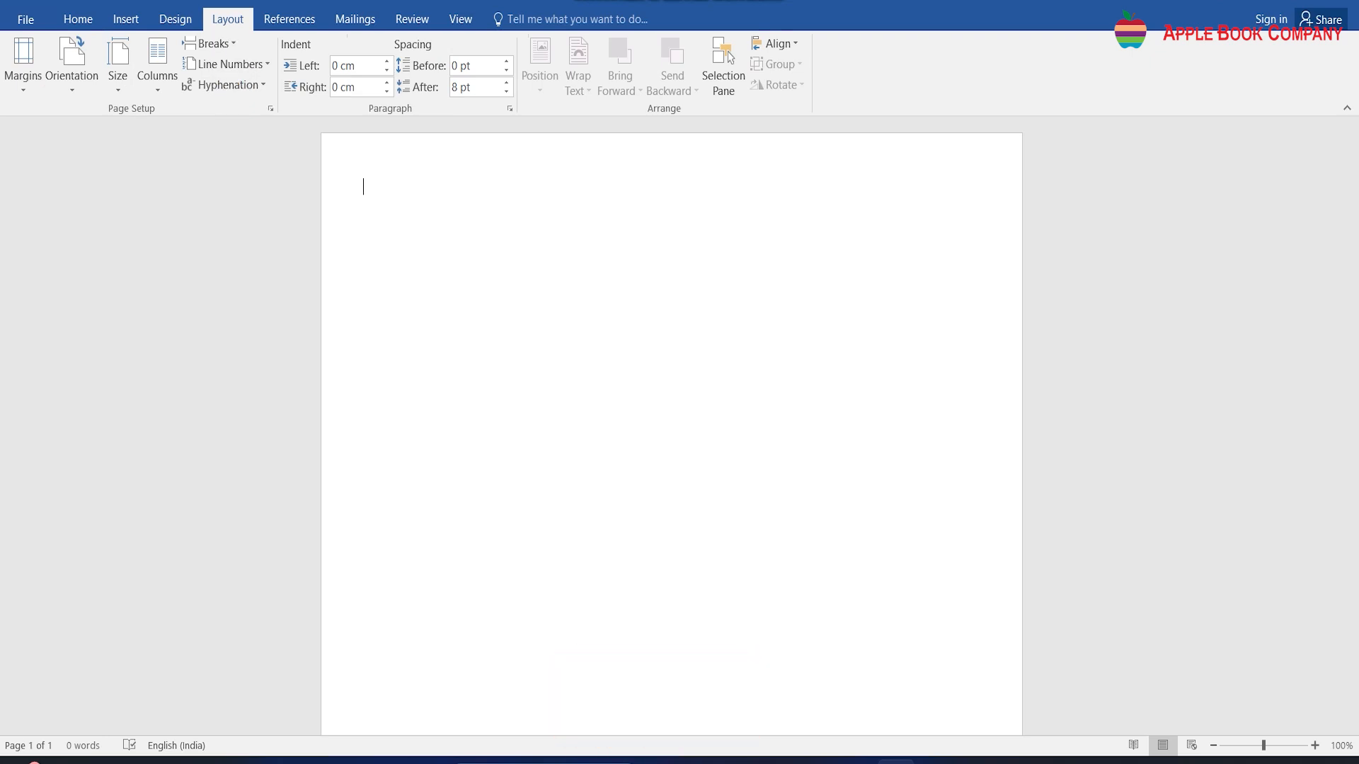
pyautogui.click(72, 76)
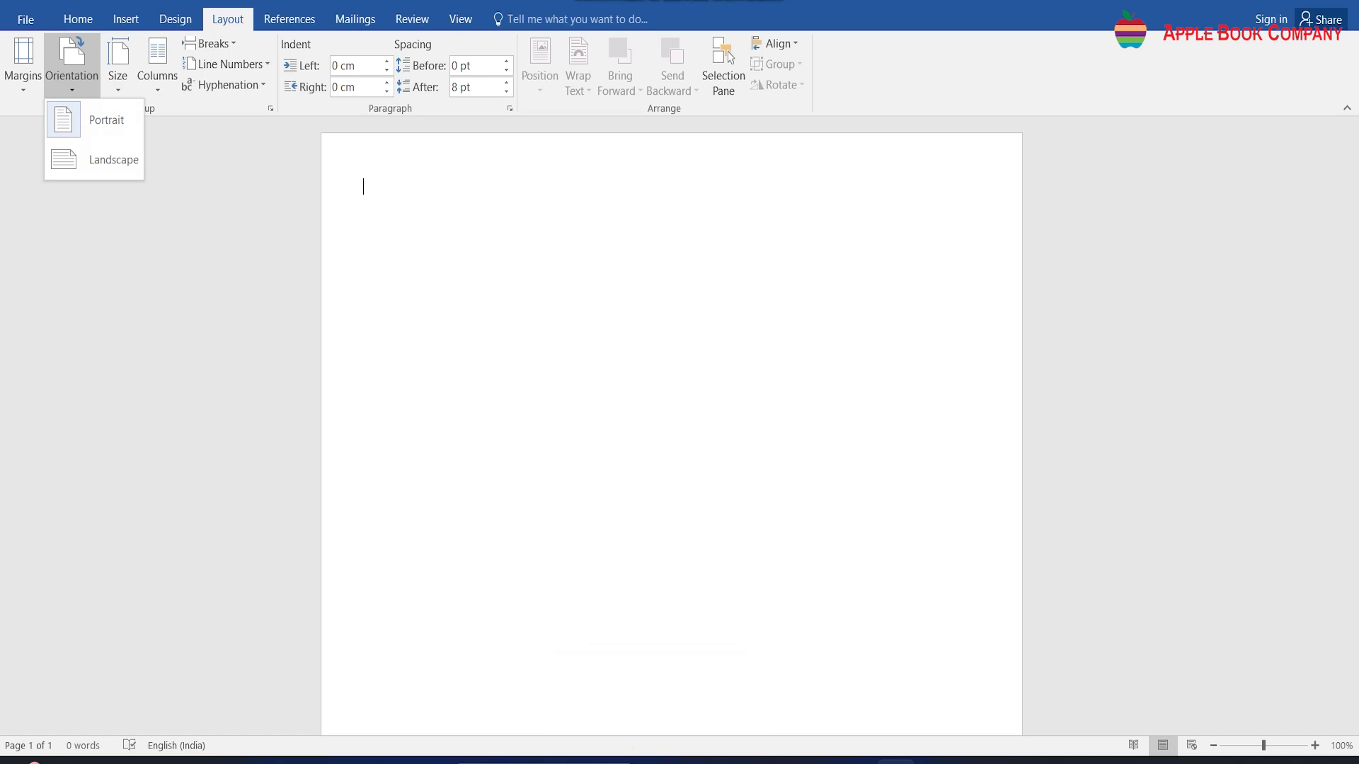
pyautogui.click(113, 159)
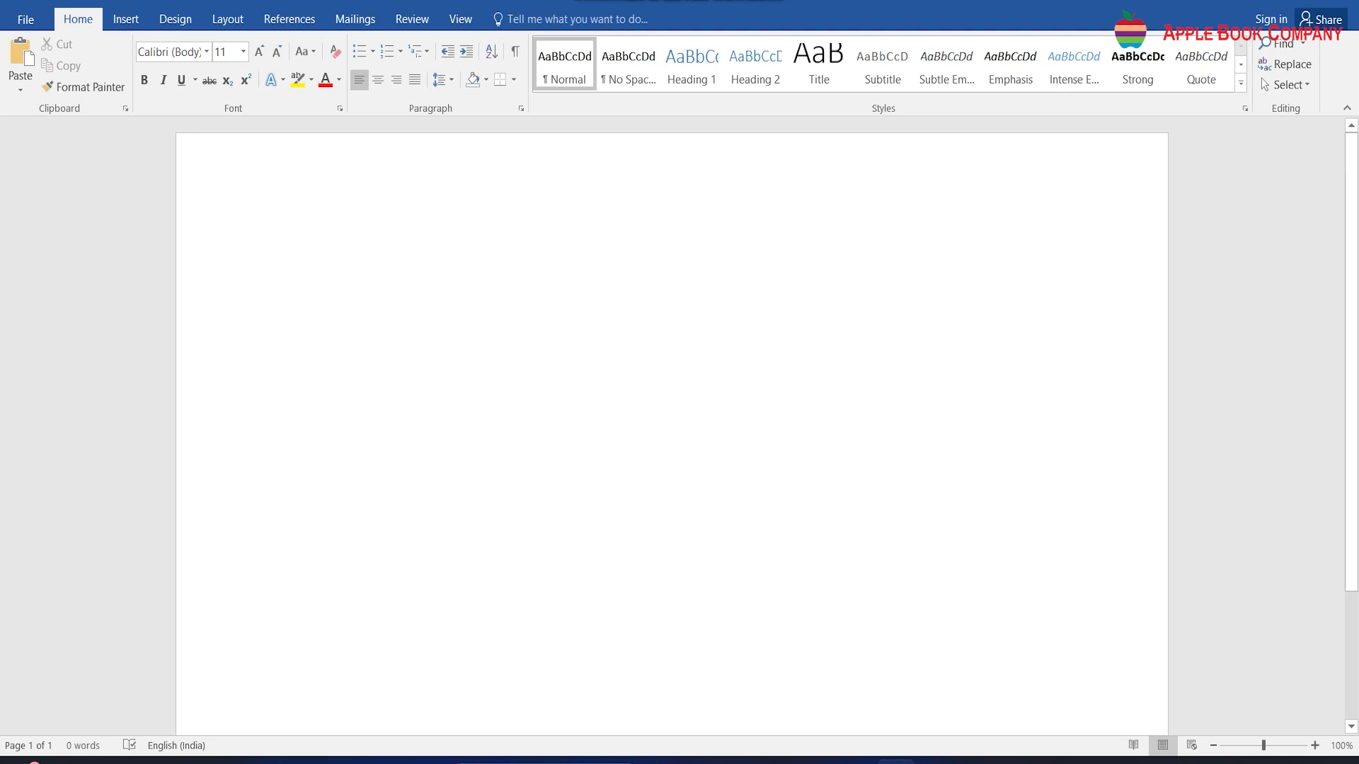
# Step: Show the paper size choices for the blank landscape document
pyautogui.click(227, 19)
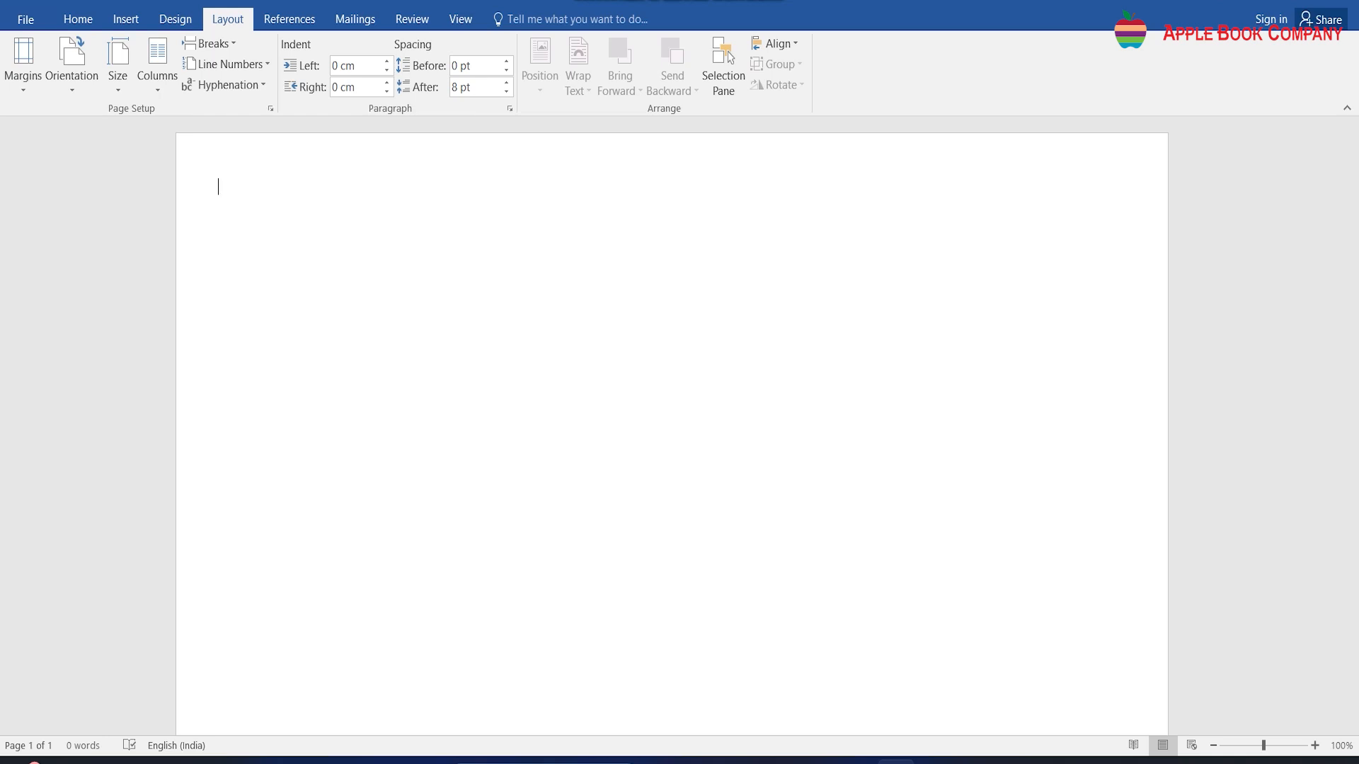
pyautogui.click(117, 71)
pyautogui.click(119, 76)
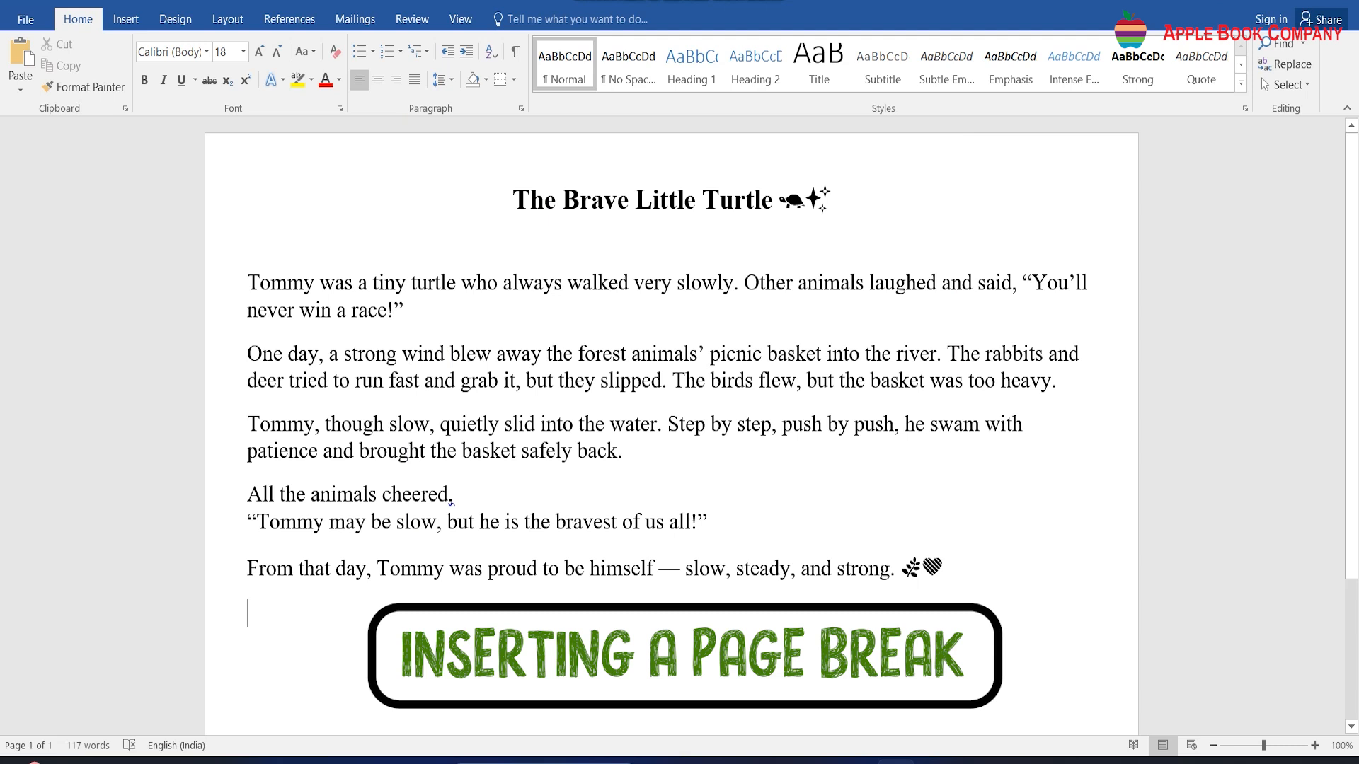
# Step: Insert a page break before the paragraph starting "Tommy, though slow" in the Brave Little Turtle story
pyautogui.click(247, 425)
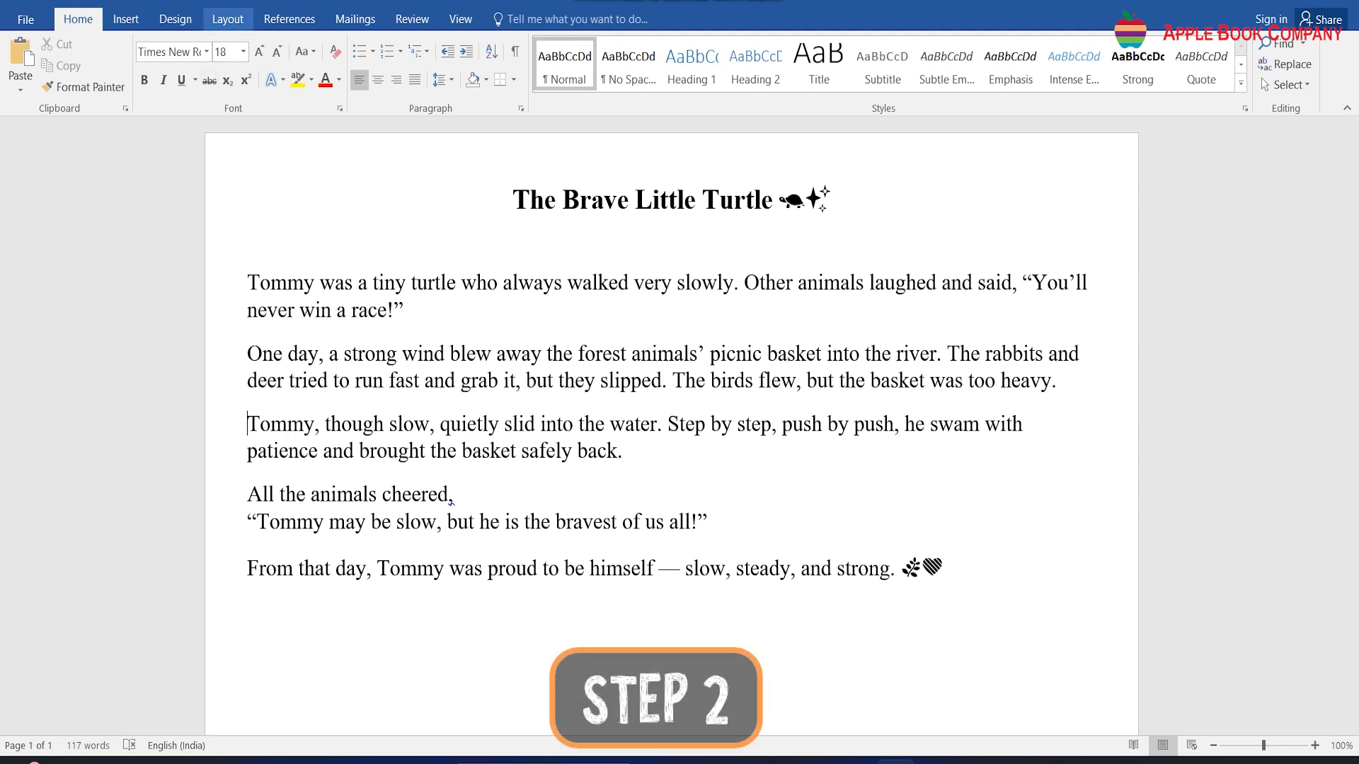
pyautogui.click(228, 19)
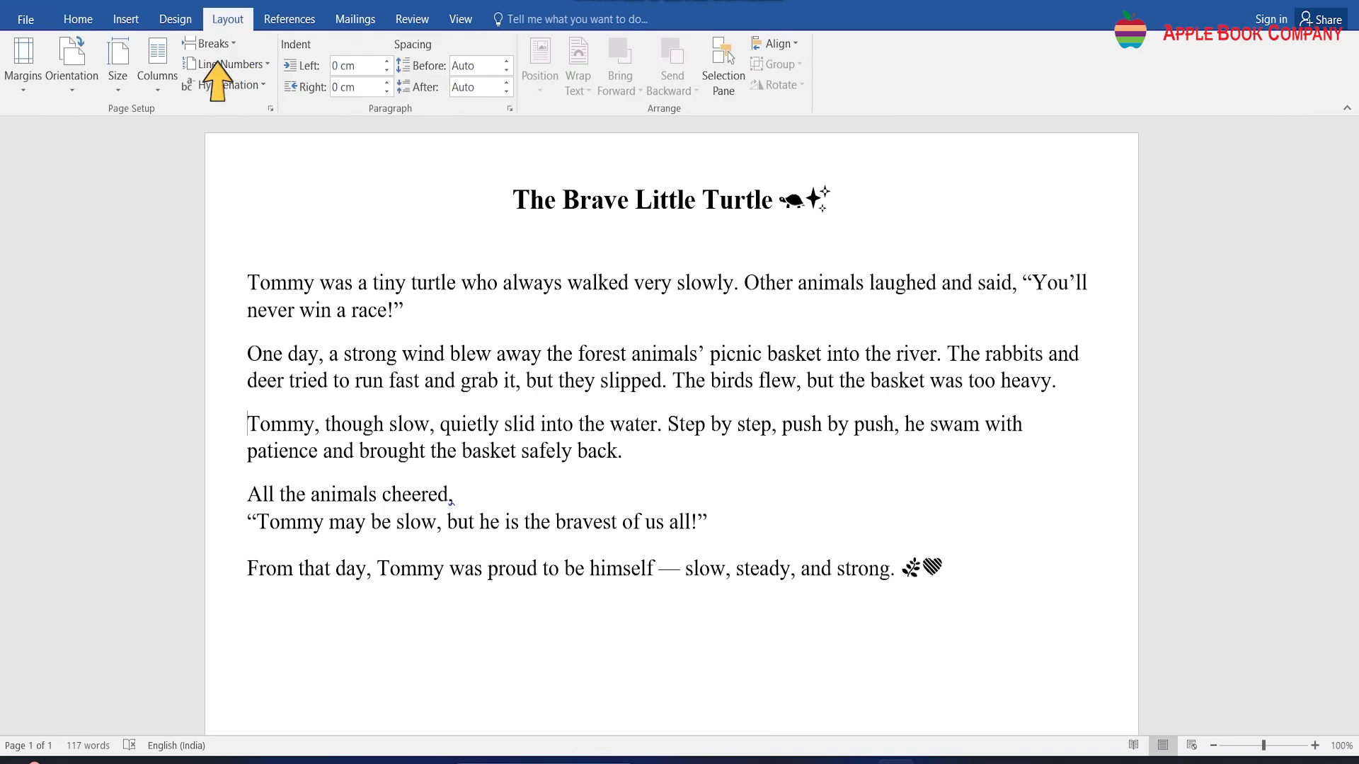
pyautogui.click(209, 43)
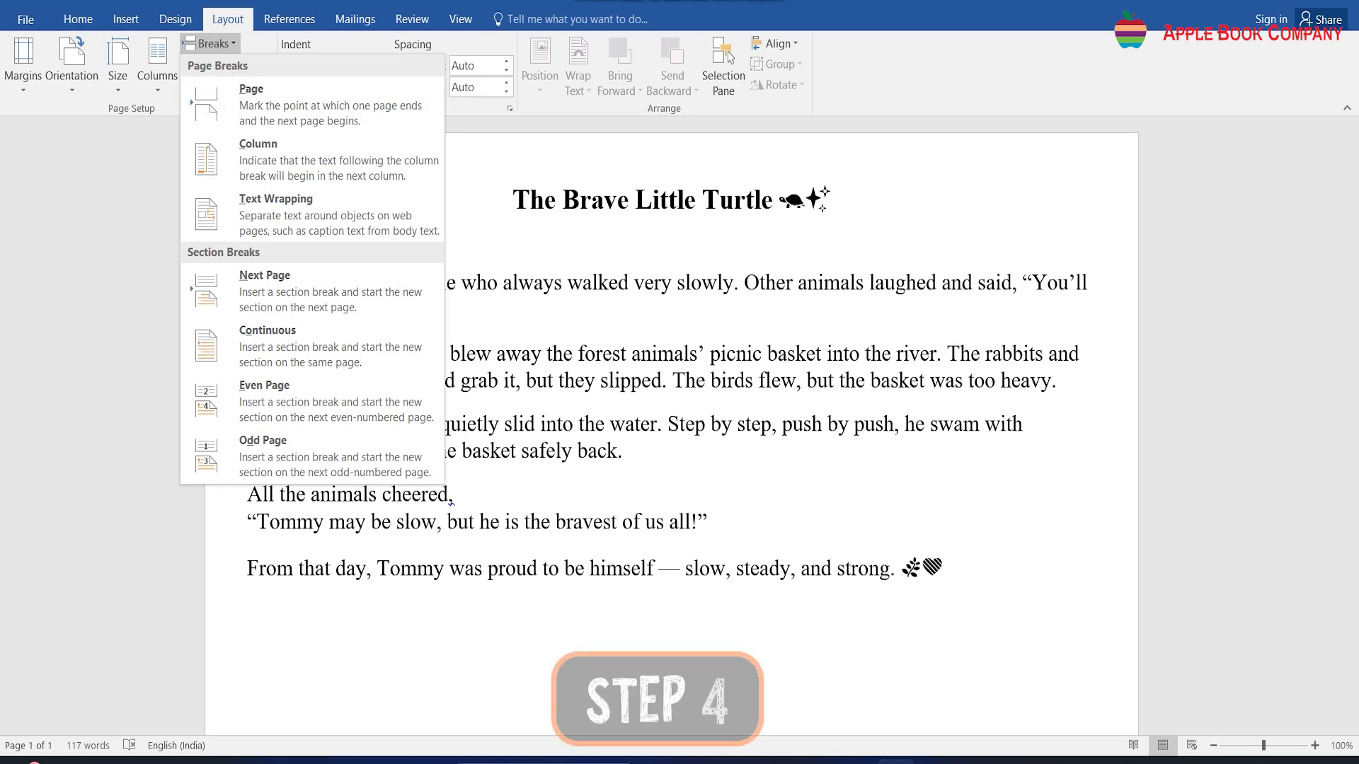
pyautogui.click(329, 105)
pyautogui.scroll(-6, 671, 425)
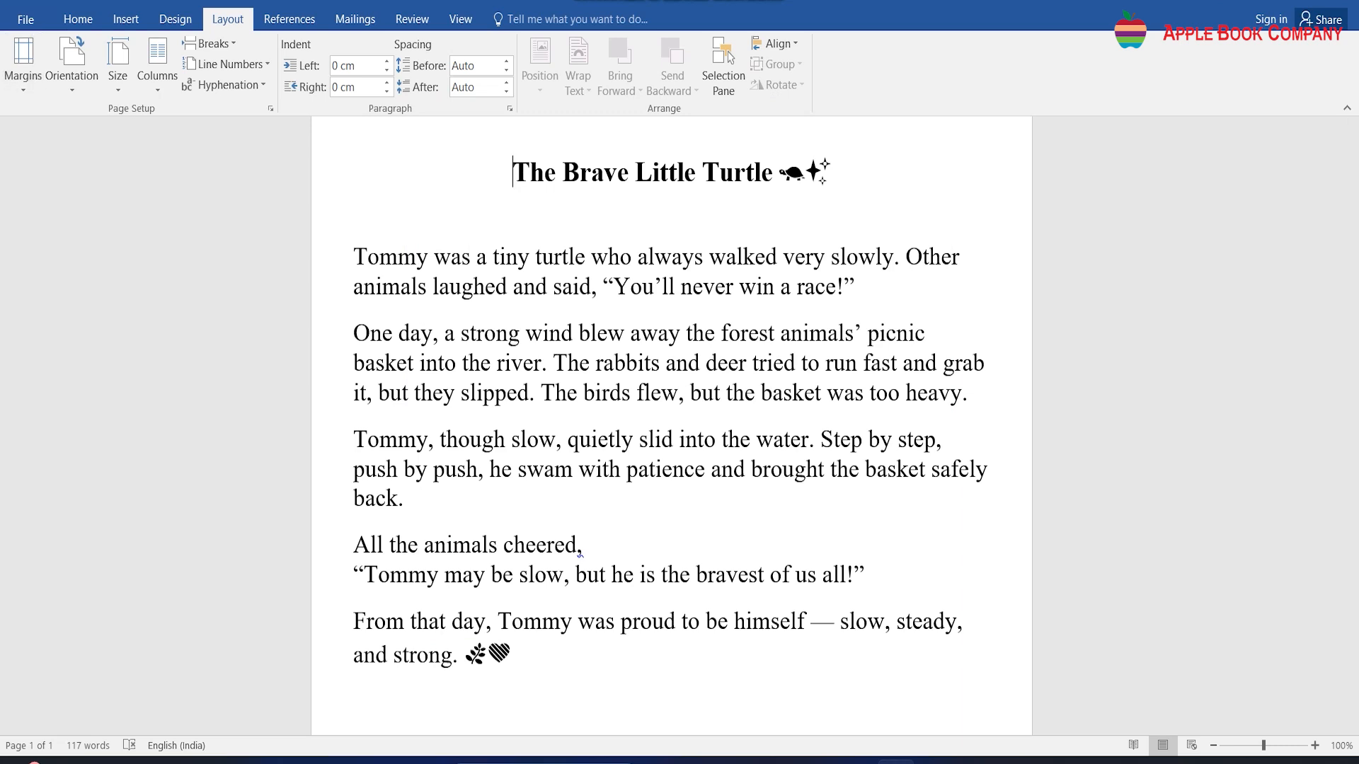
# Step: Apply Moderate margins to the turtle story, and set custom top and bottom margins of 5 cm for the whole document
pyautogui.click(24, 64)
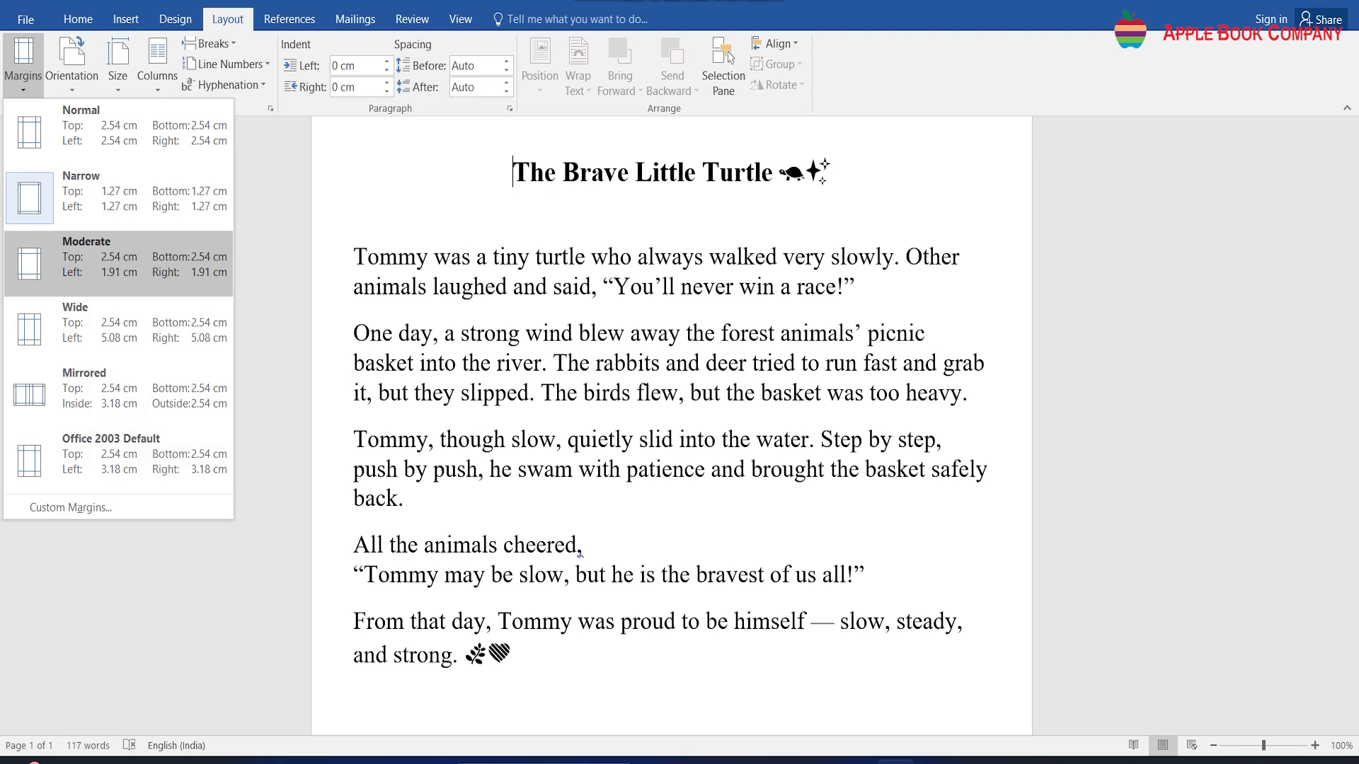
pyautogui.click(118, 263)
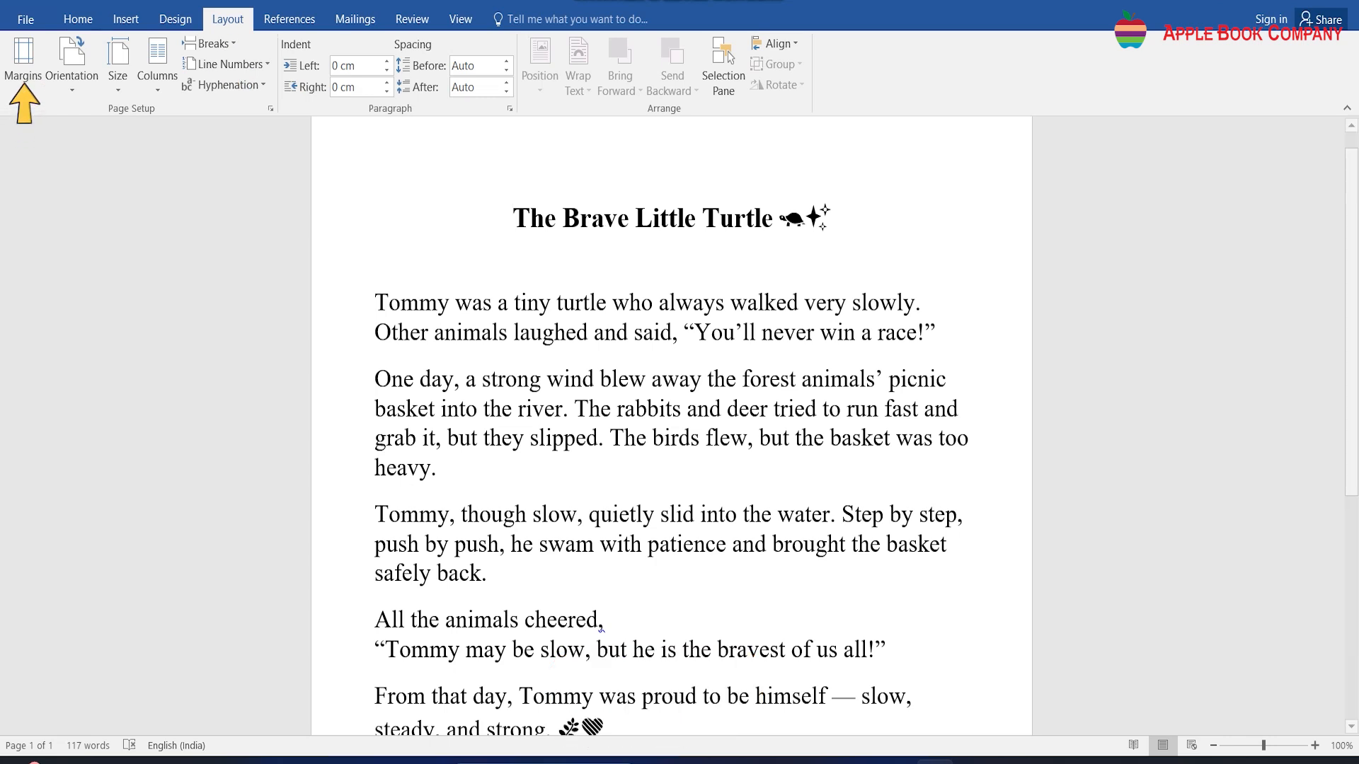
pyautogui.click(23, 63)
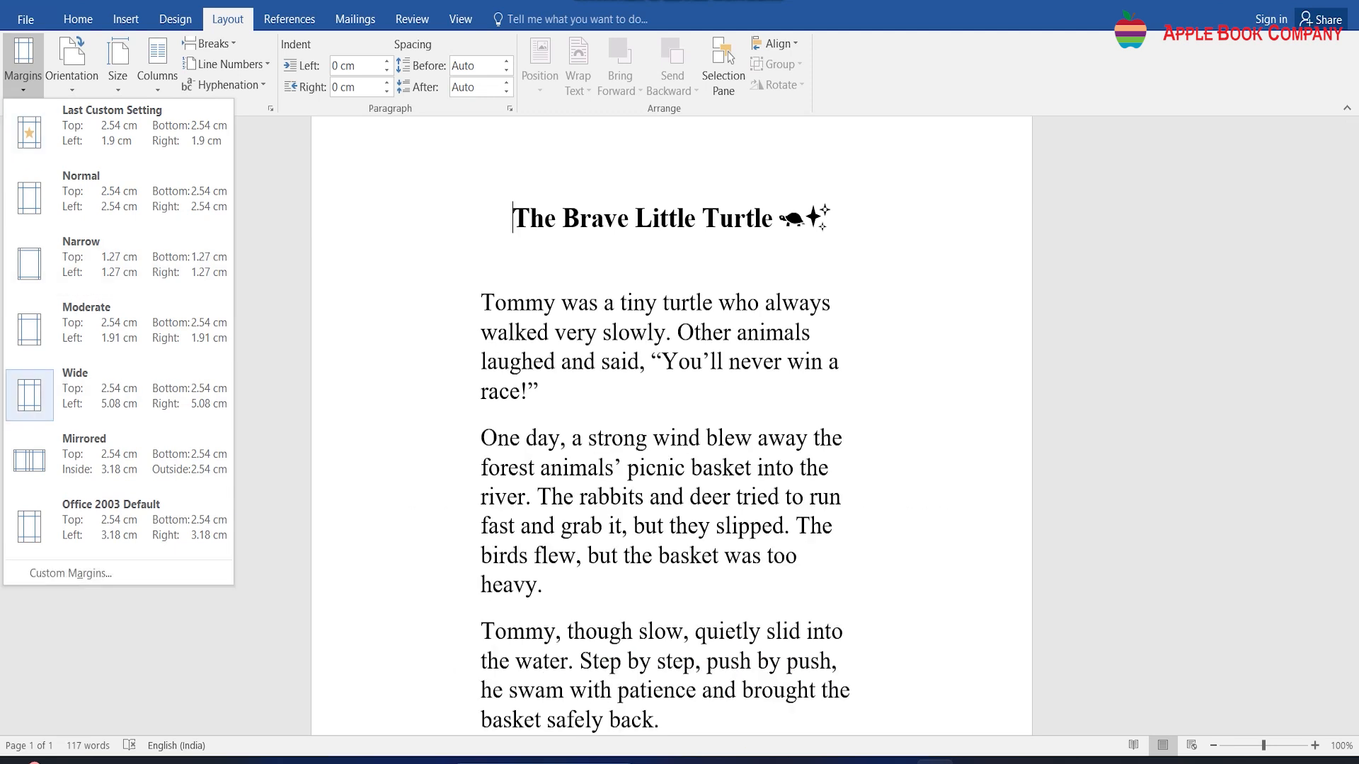
pyautogui.click(71, 573)
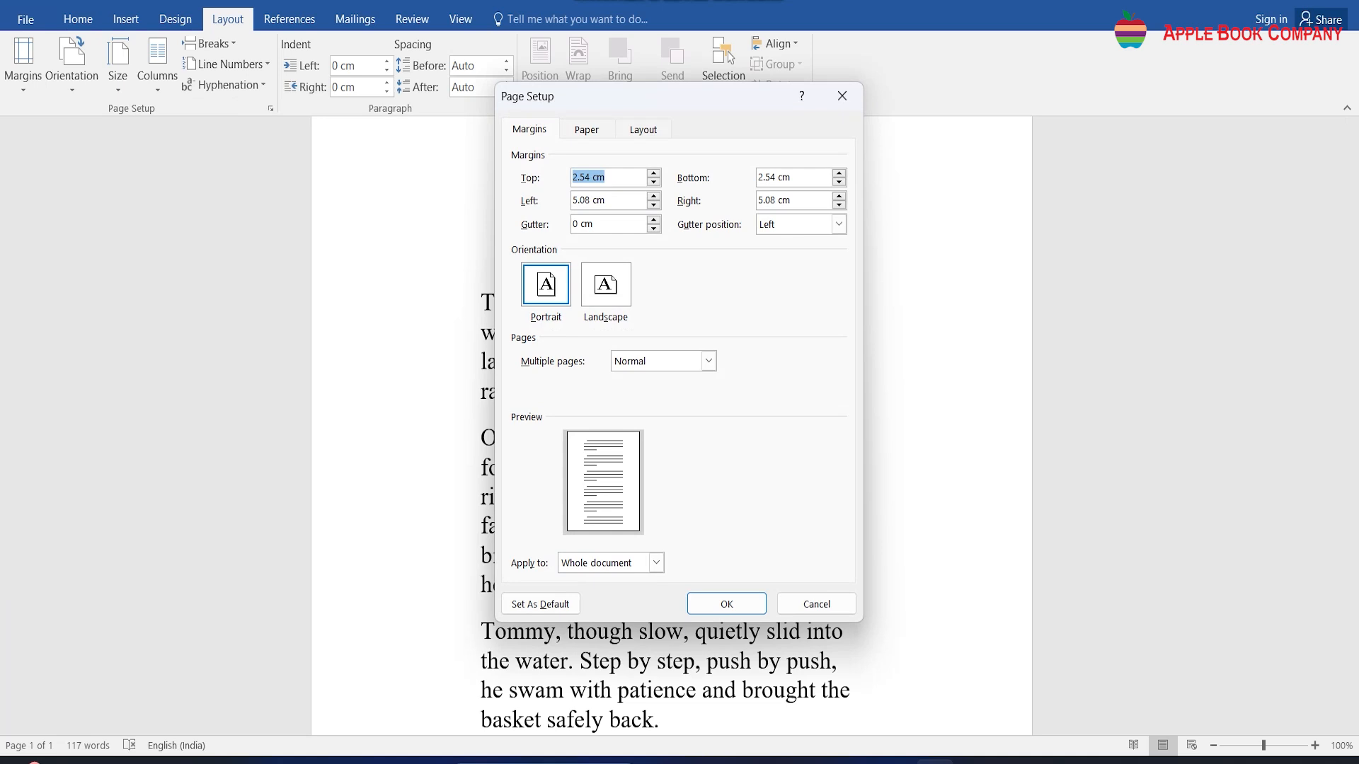
pyautogui.write('5')
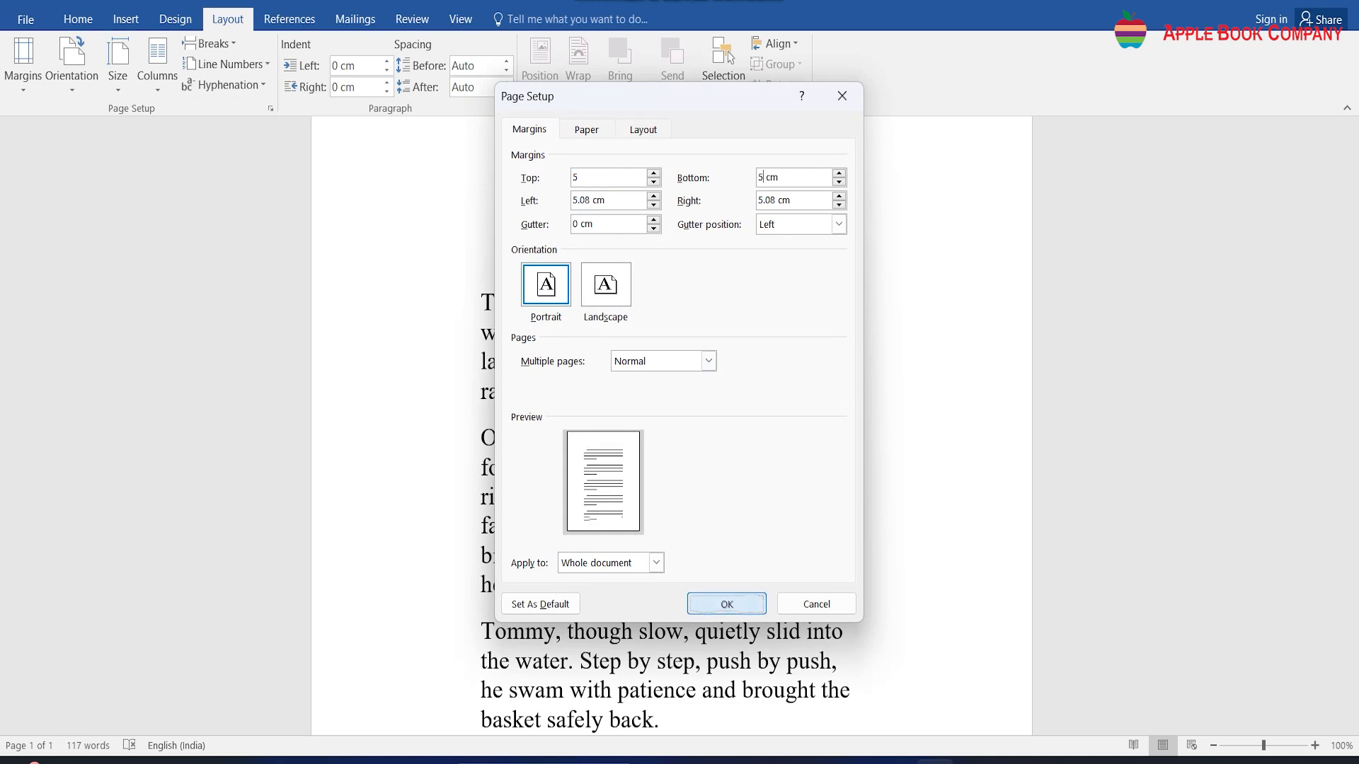
pyautogui.press('Return')
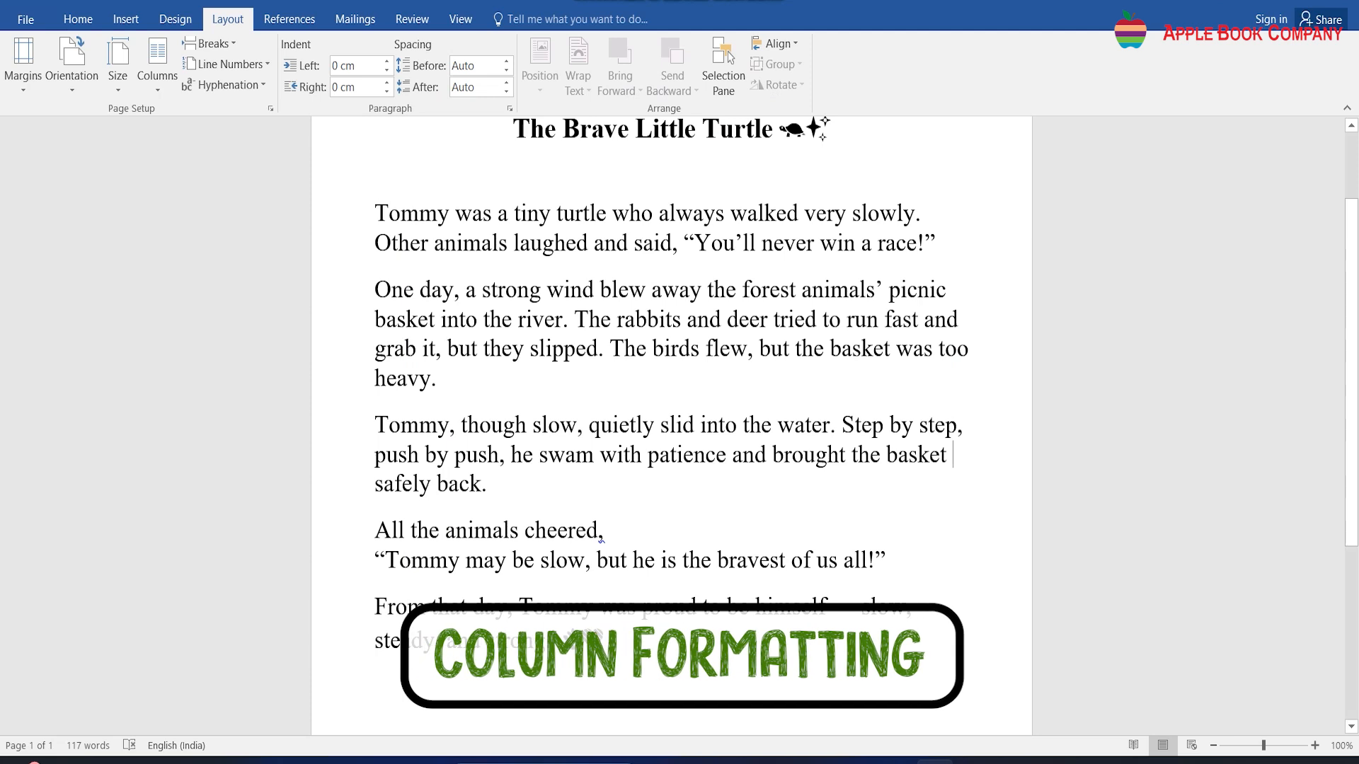
# Step: Format all body text below the title of the turtle story in two columns
pyautogui.scroll(2, 671, 424)
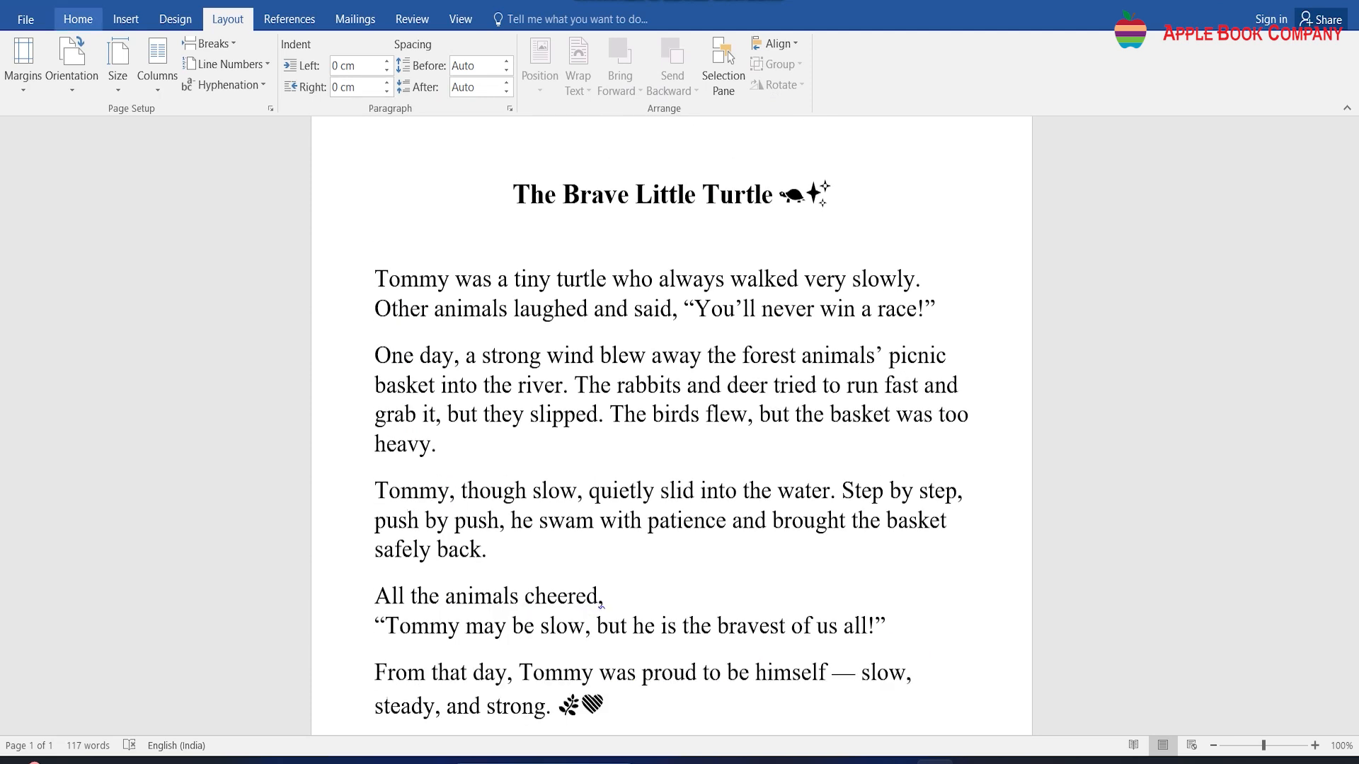
pyautogui.click(78, 19)
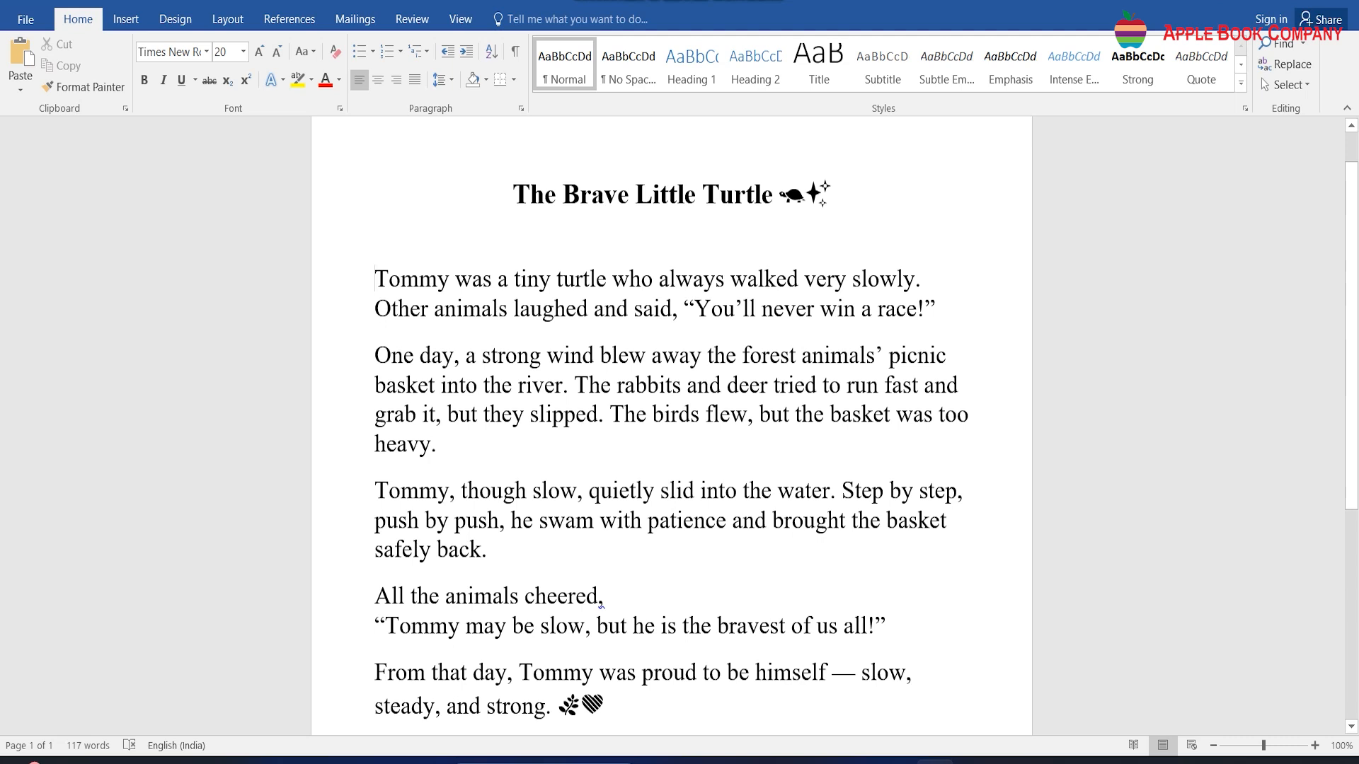
pyautogui.hotkey('ctrl', 'shift', 'End')
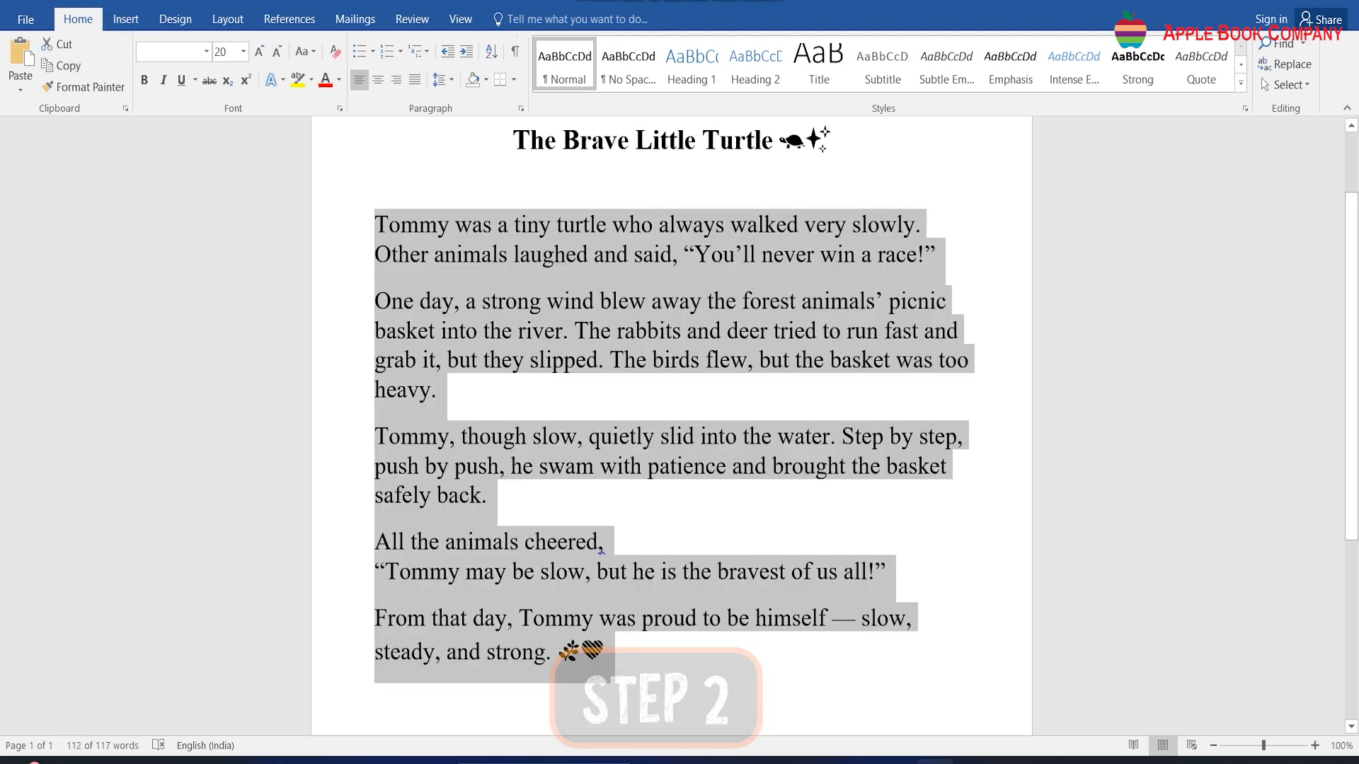
pyautogui.click(227, 19)
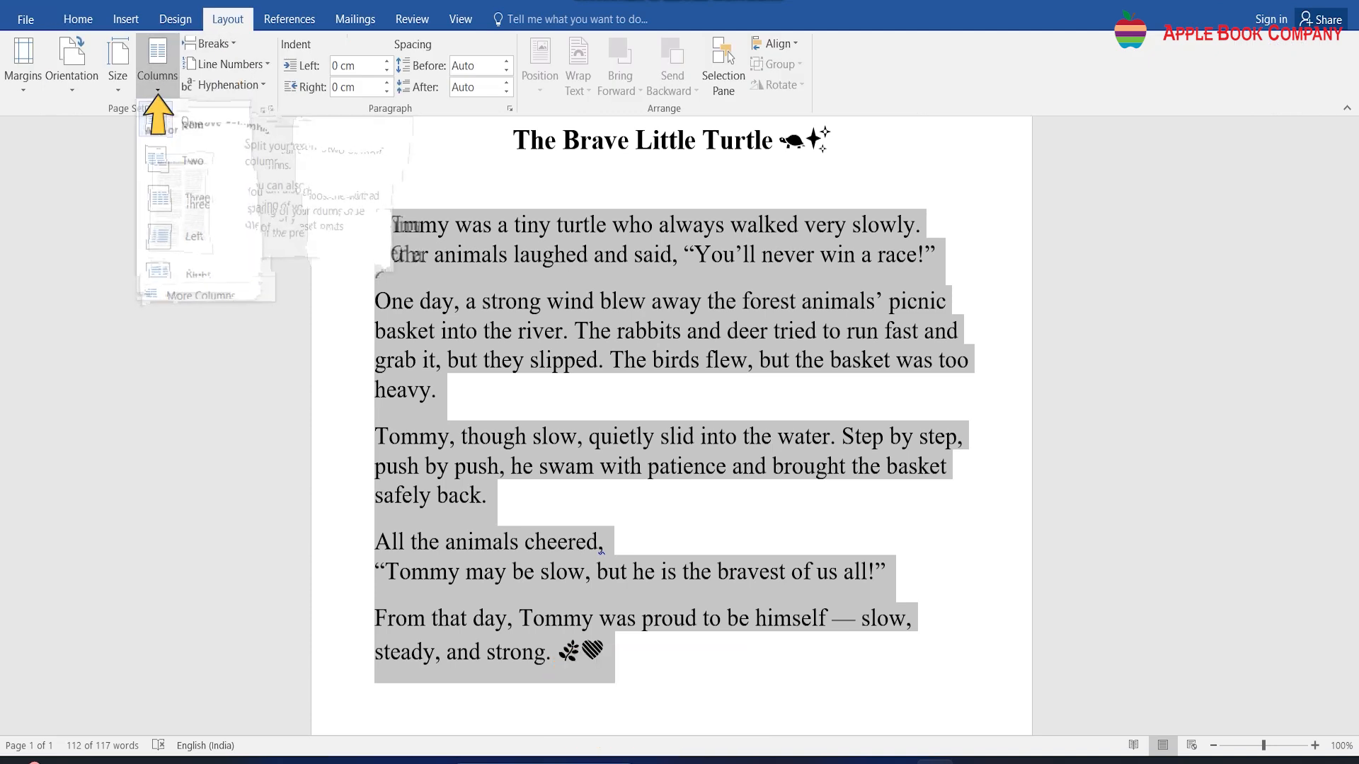
pyautogui.click(157, 71)
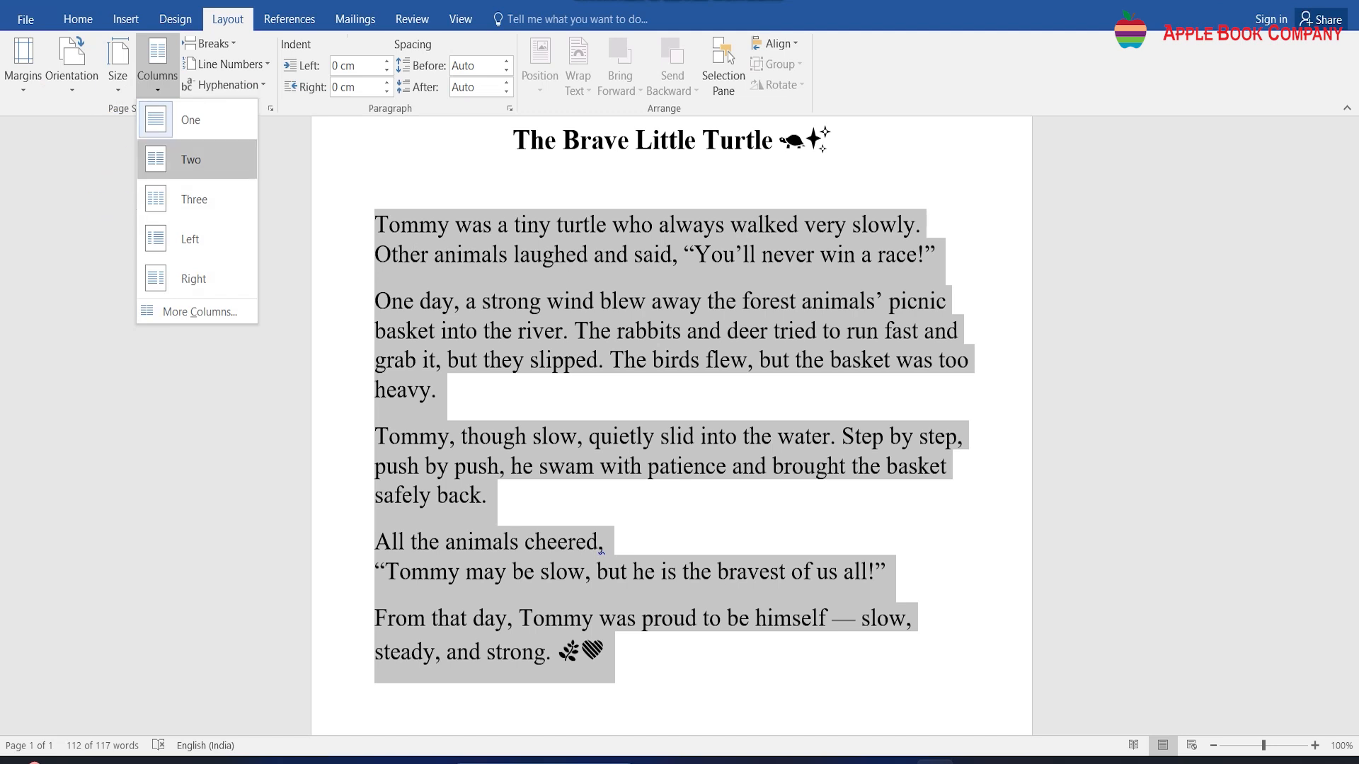
pyautogui.click(191, 159)
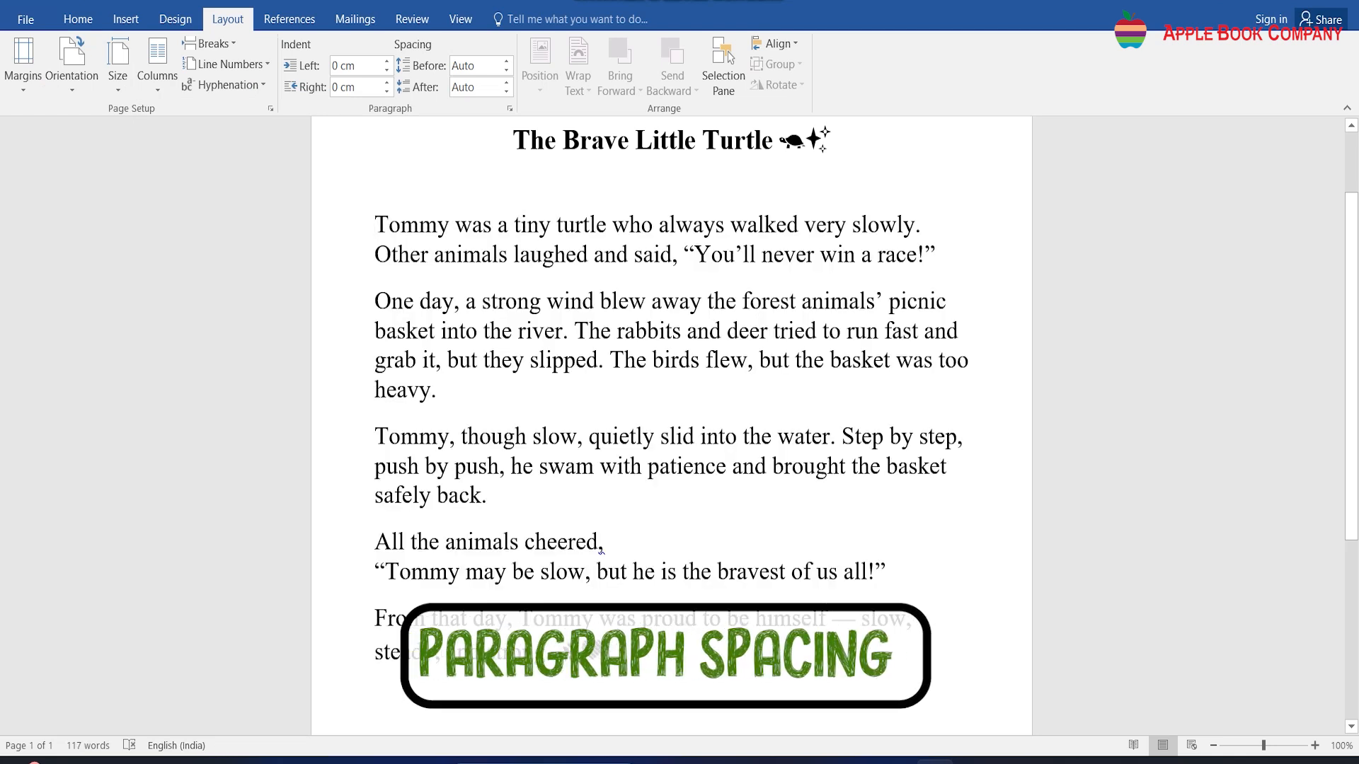
# Step: Set the spacing of the turtle story's first body paragraph to 1 pt before and 5 pt after
pyautogui.moveTo(374, 224); pyautogui.dragTo(938, 257)
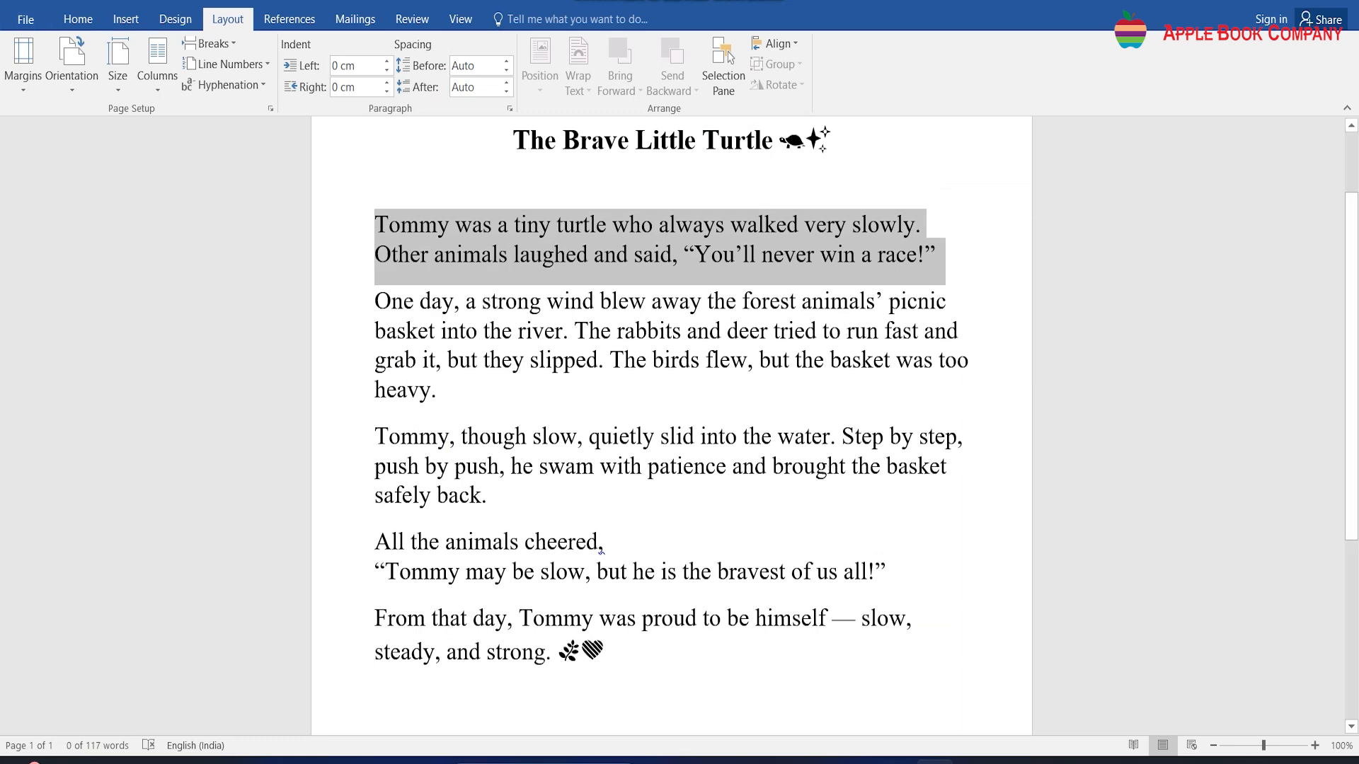
pyautogui.click(488, 495)
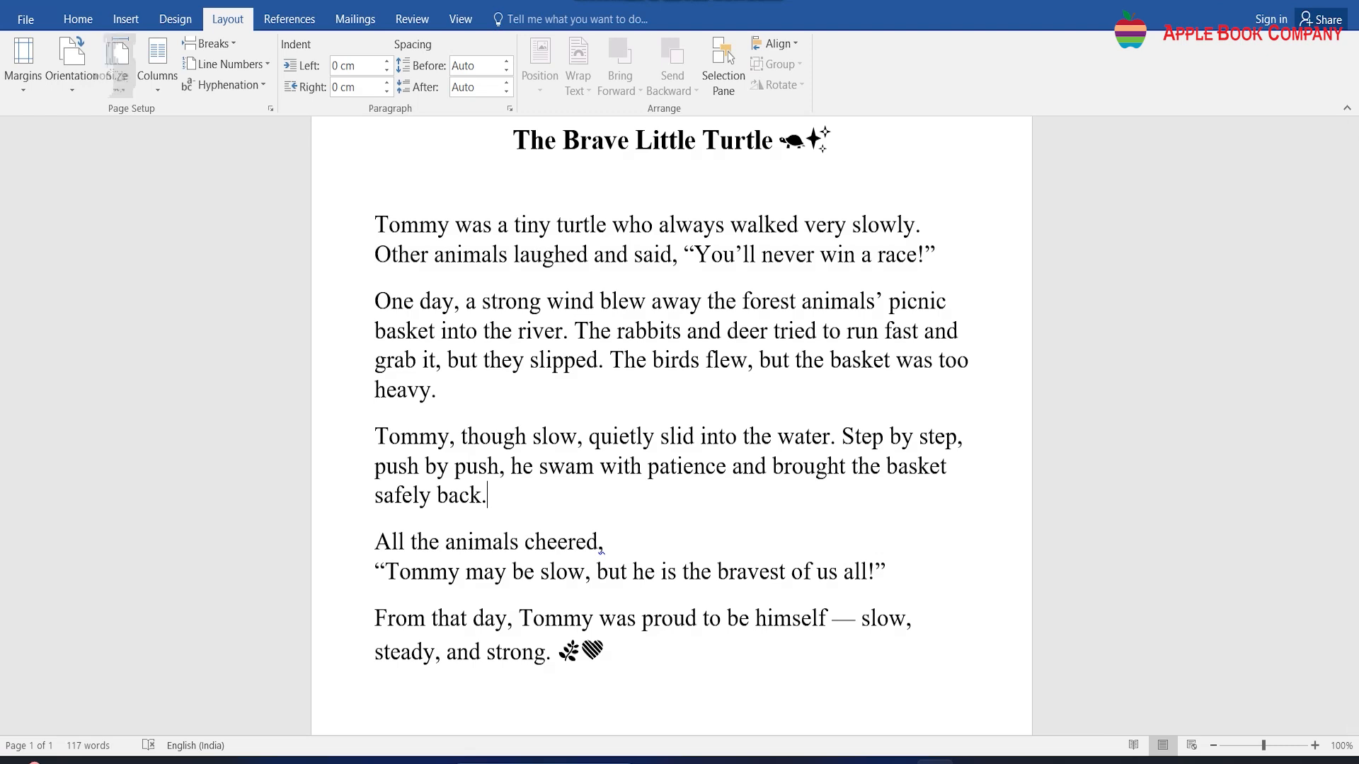
pyautogui.click(78, 19)
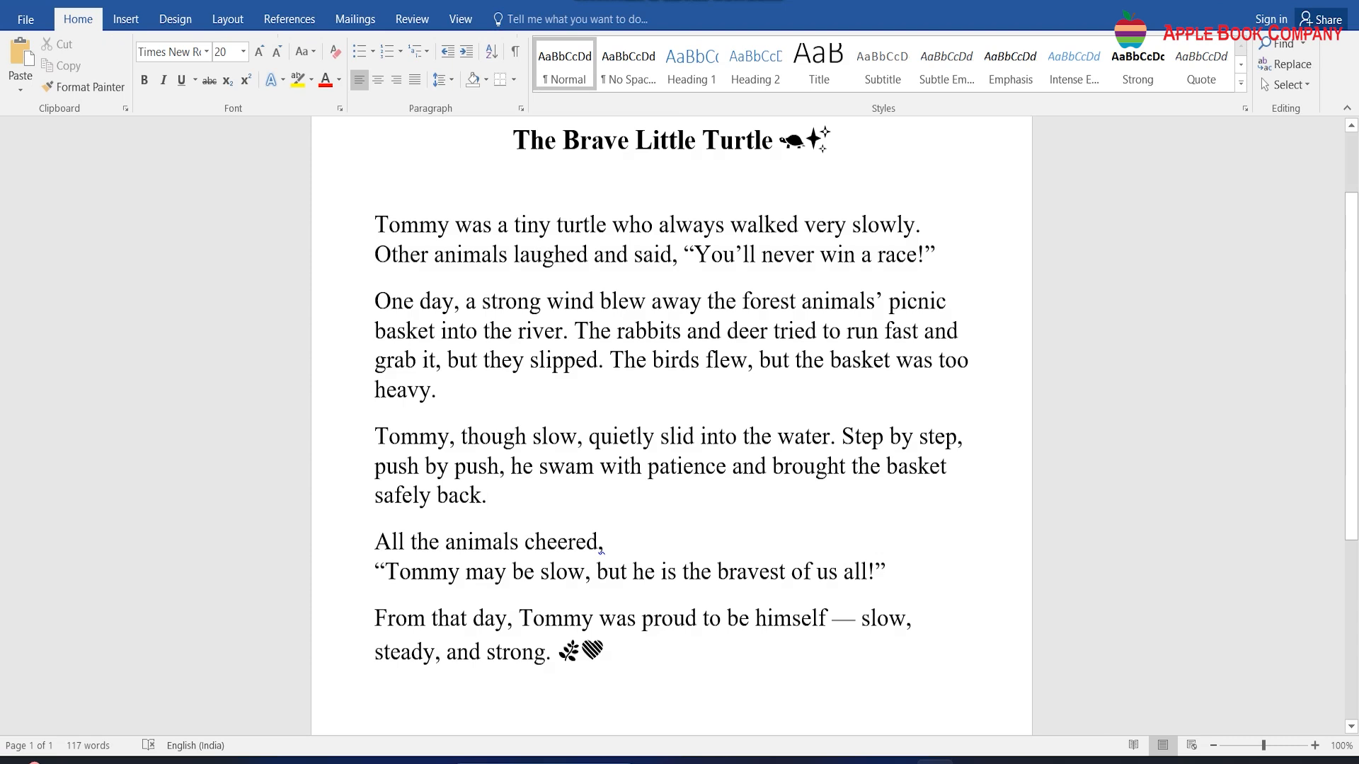
pyautogui.click(375, 225)
pyautogui.moveTo(375, 225); pyautogui.dragTo(942, 254)
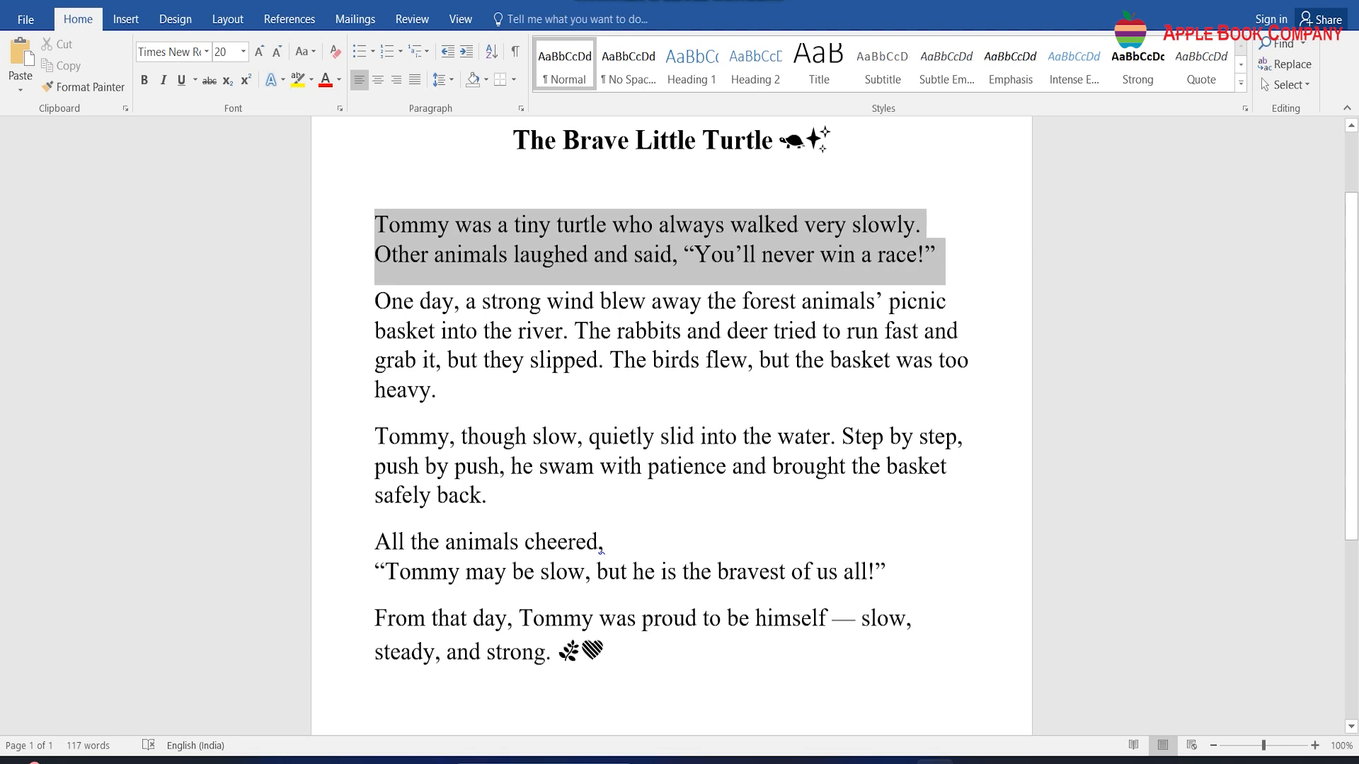
pyautogui.click(227, 19)
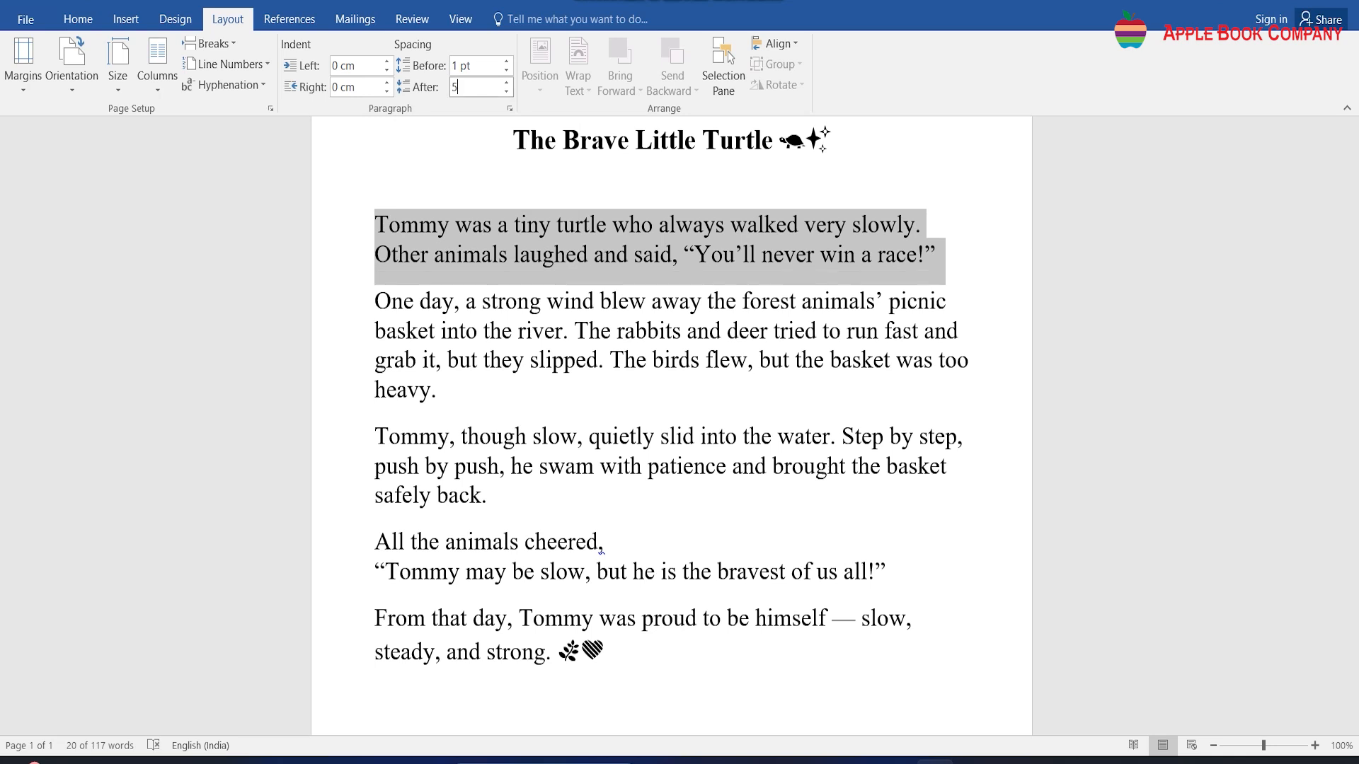
pyautogui.press('Return')
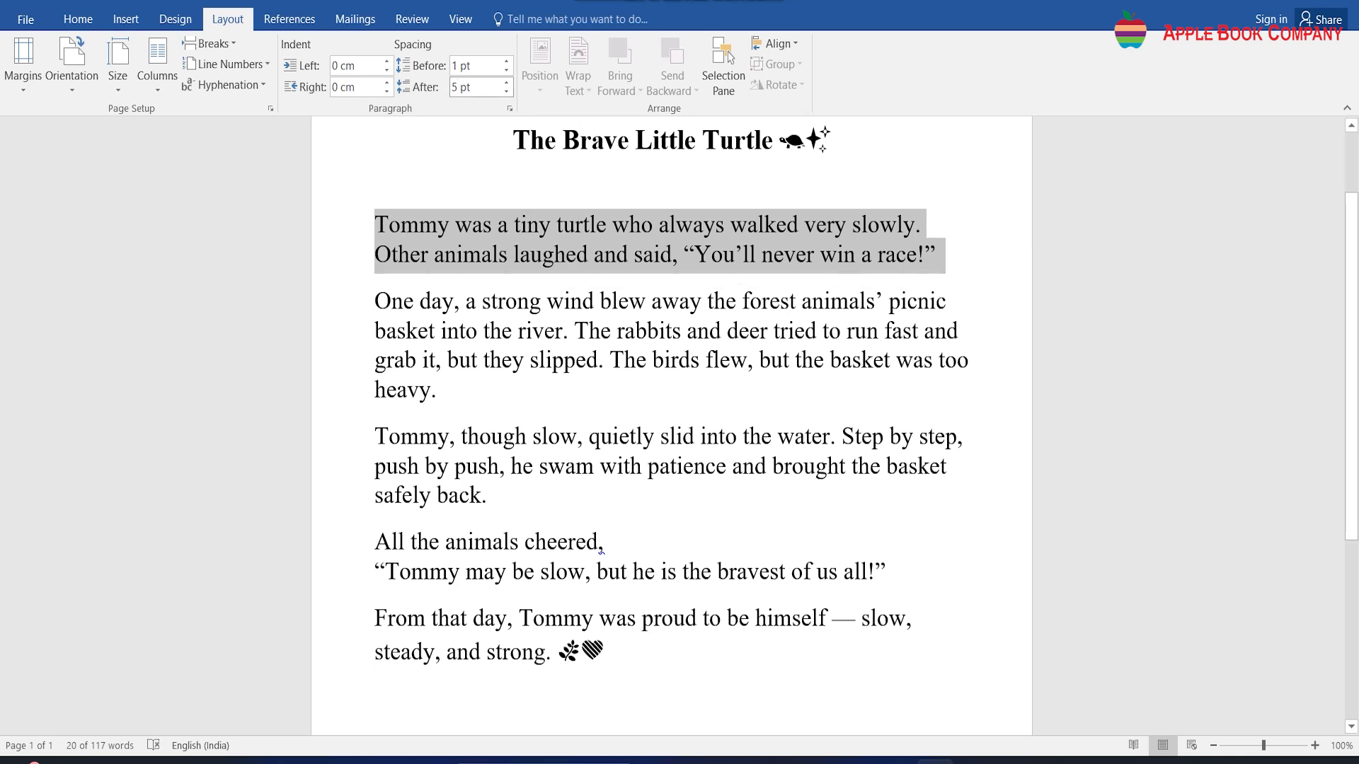